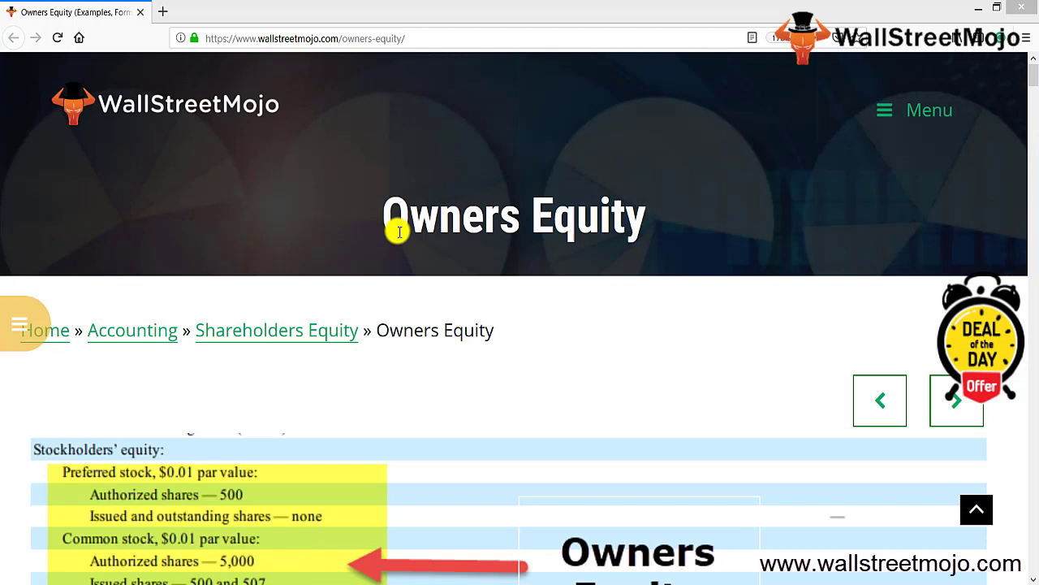
- Examine the Owners Equity article's title and its illustration of the stockholders' equity section
left_click_drag(397, 230, 636, 256)
left_click(385, 385)
scroll(386, 388, "down", 2)
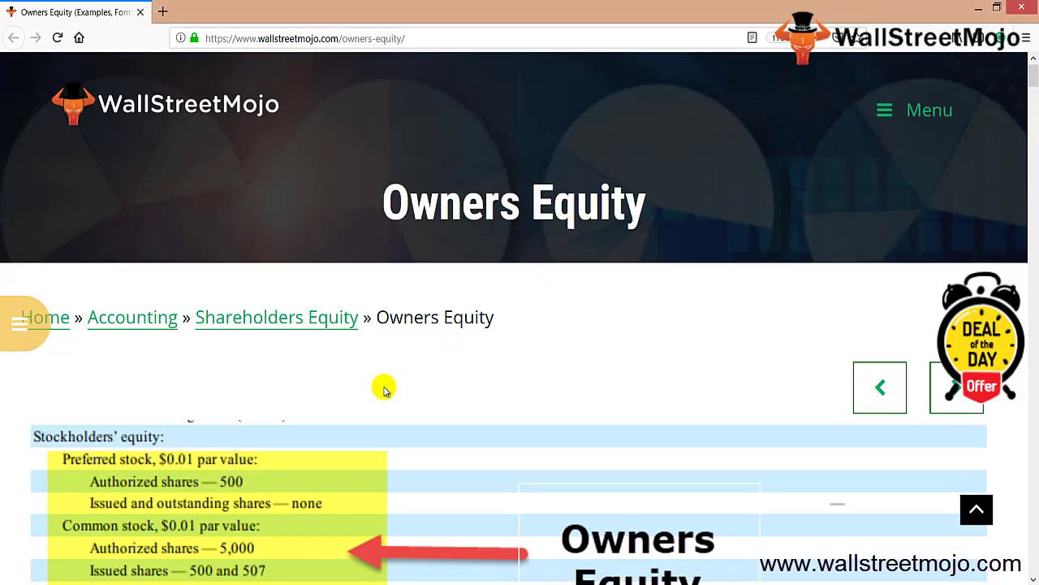
scroll(385, 387, "down", 2)
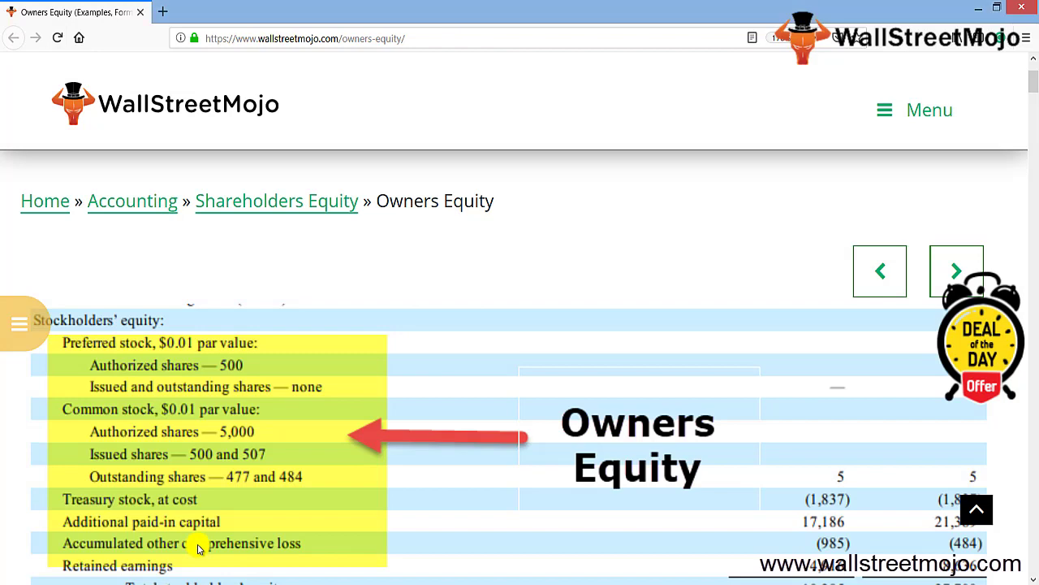
- Switch to the Owners Equity workbook in Excel and enter "Business Assets" in cell B3 of Sheet1
key("alt+Tab")
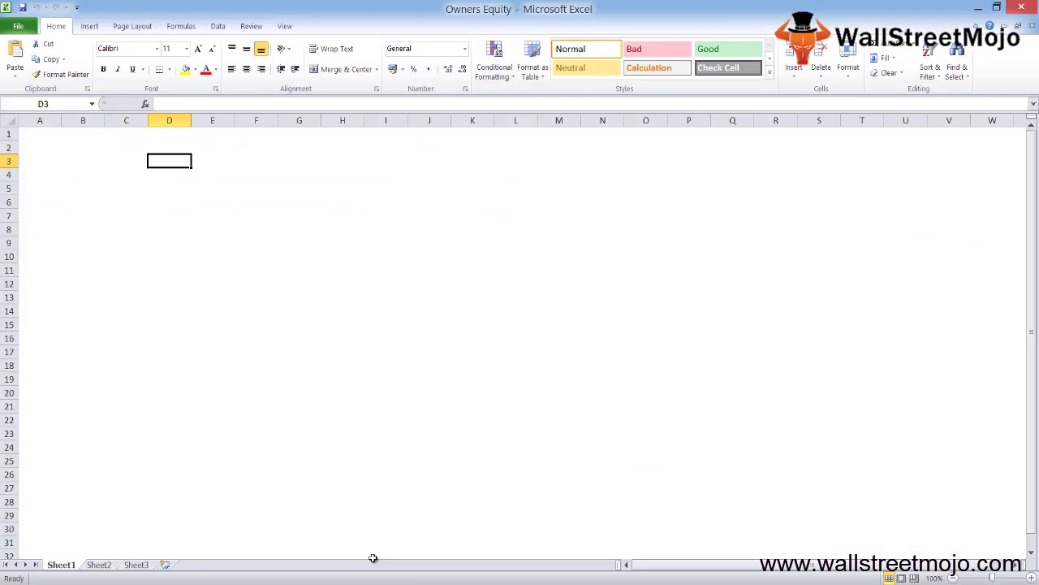
key("Left")
key("Up")
key("Left")
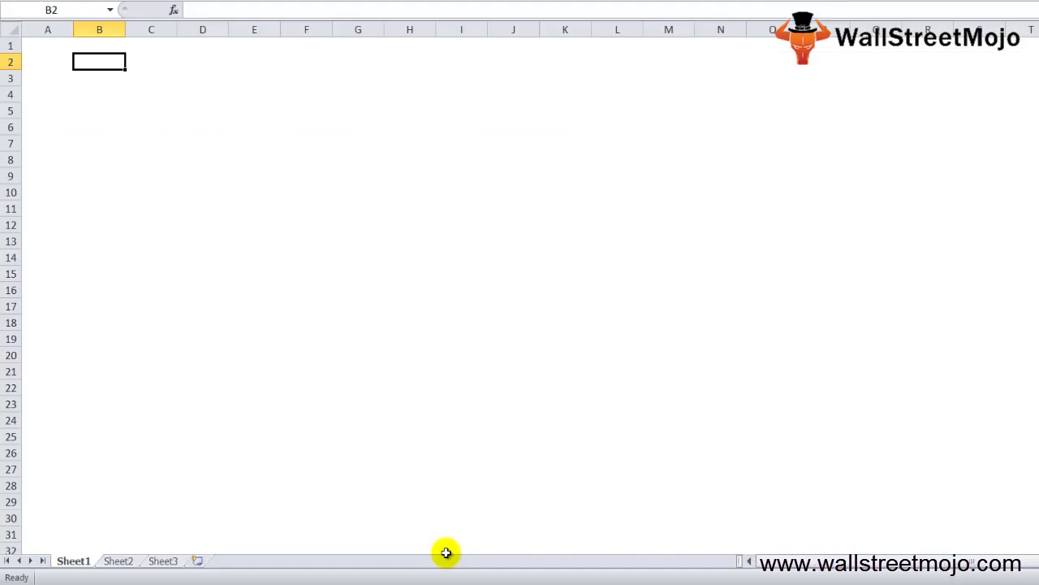
key("Down")
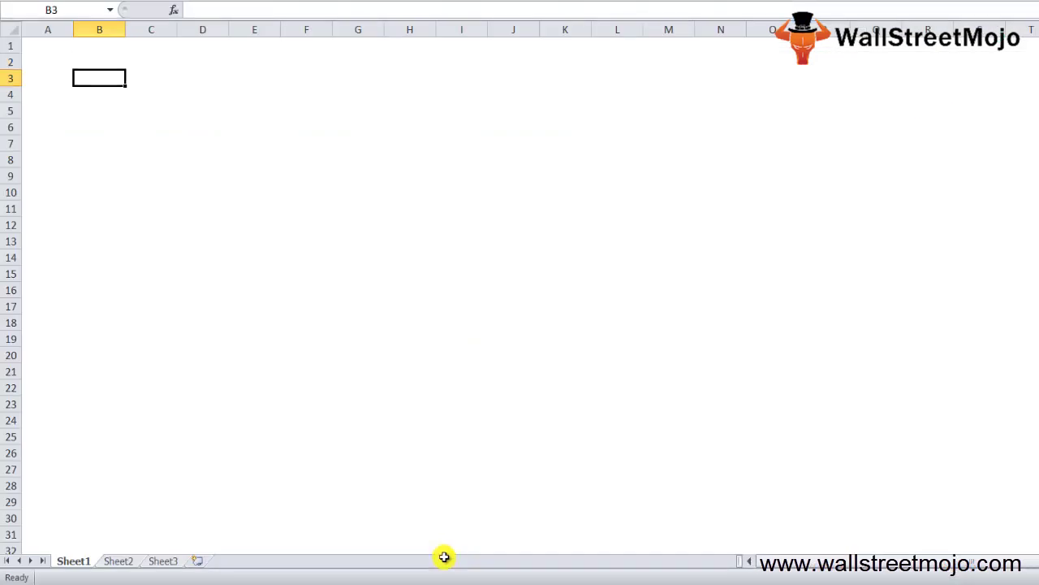
key("Down")
key("Right")
key("Up")
key("Left")
type("Bb")
key("BackSpace")
type("usiness Assets")
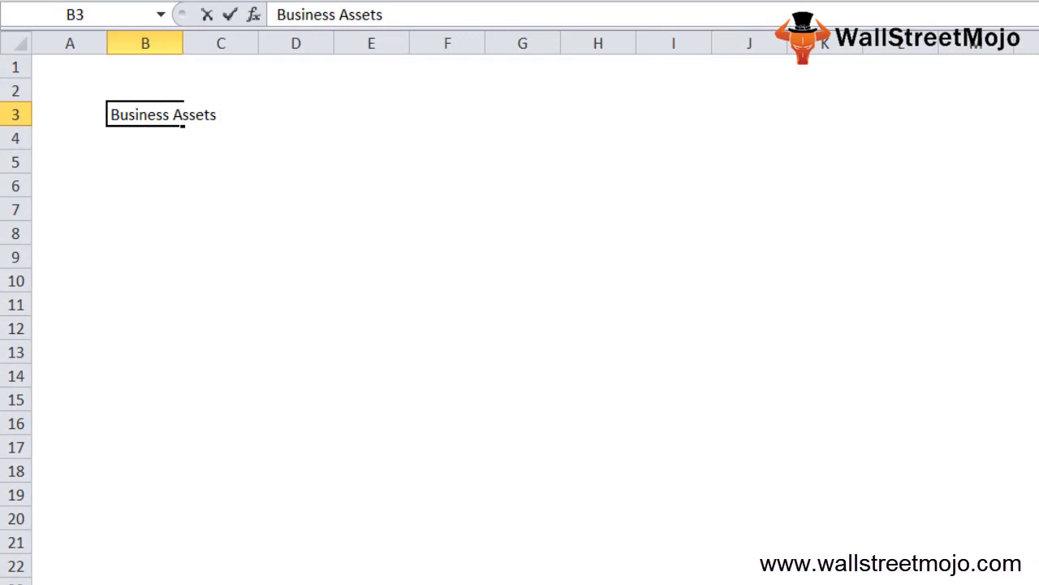
key("Return")
- Enter "Amount the owner" in cell B4 and "Invested" in cell B5
type("Amount ")
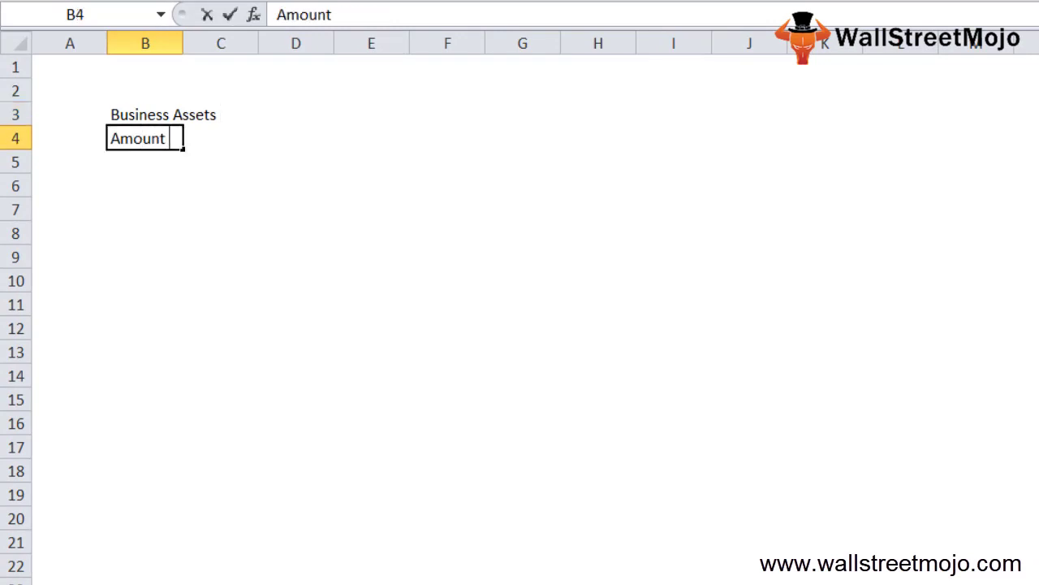
type("the owner")
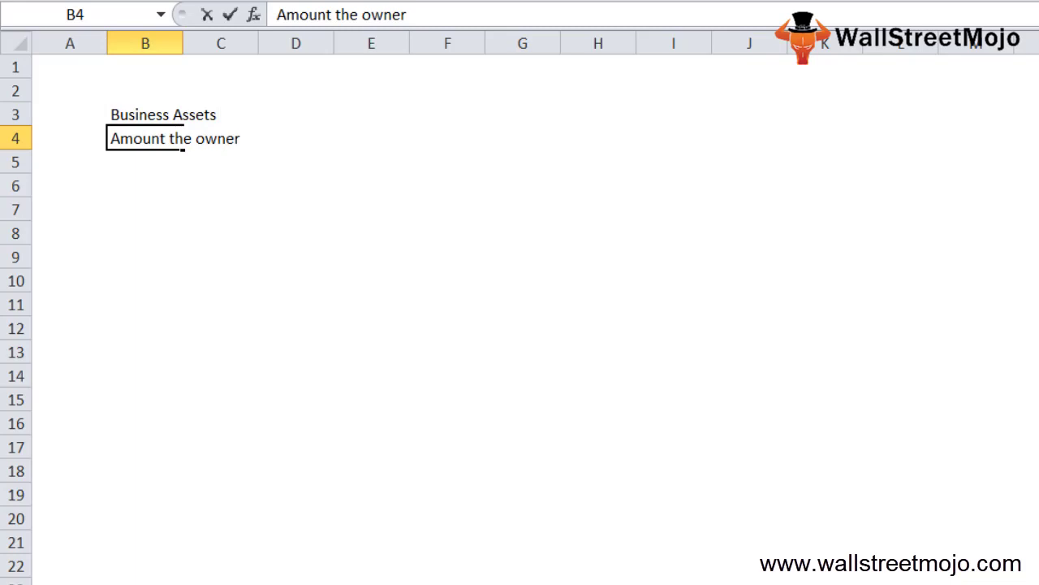
key("Return")
type("Invested")
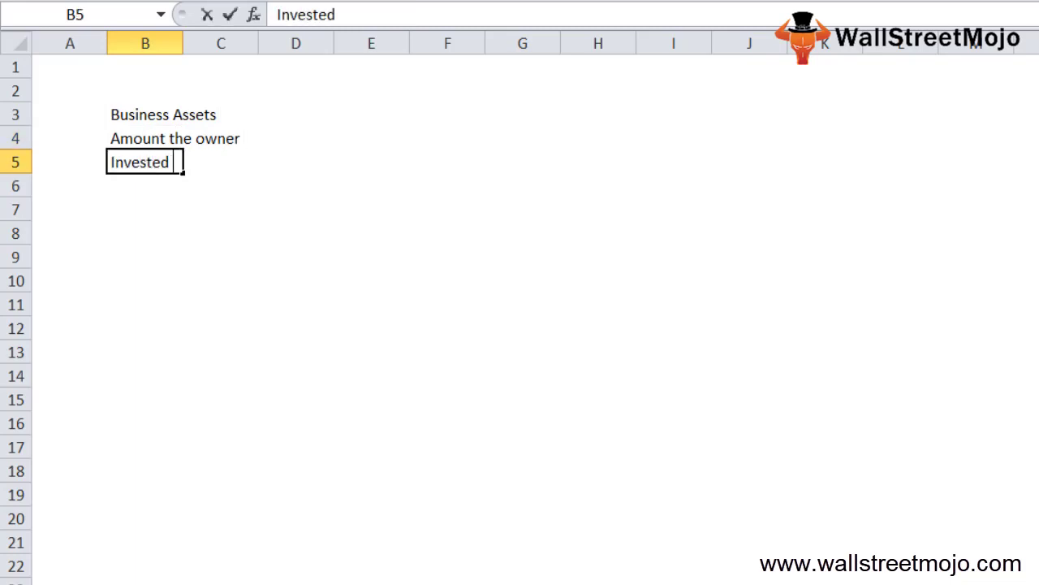
key("Return")
- Extend the text in cell B5 to read "Invested - Owner has taken out of the business"
type("-")
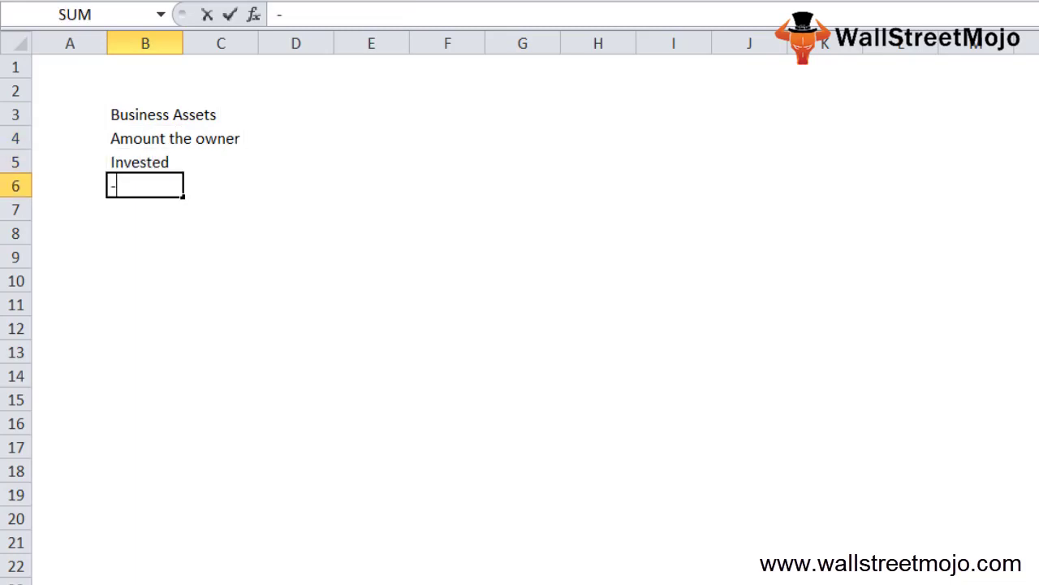
key("Escape")
key("Up")
key("F2")
type("- Owne")
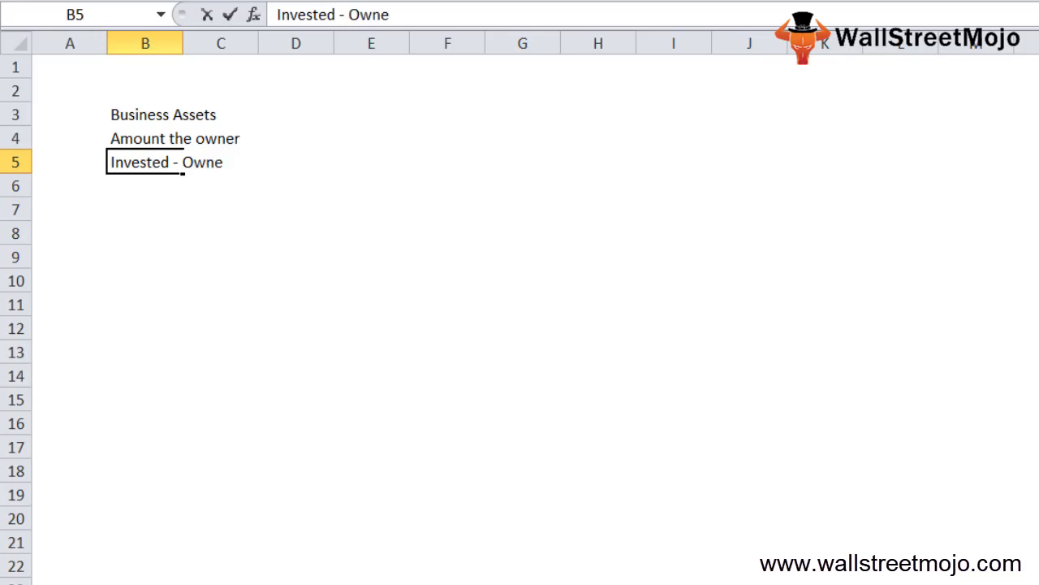
type("r has taken out o")
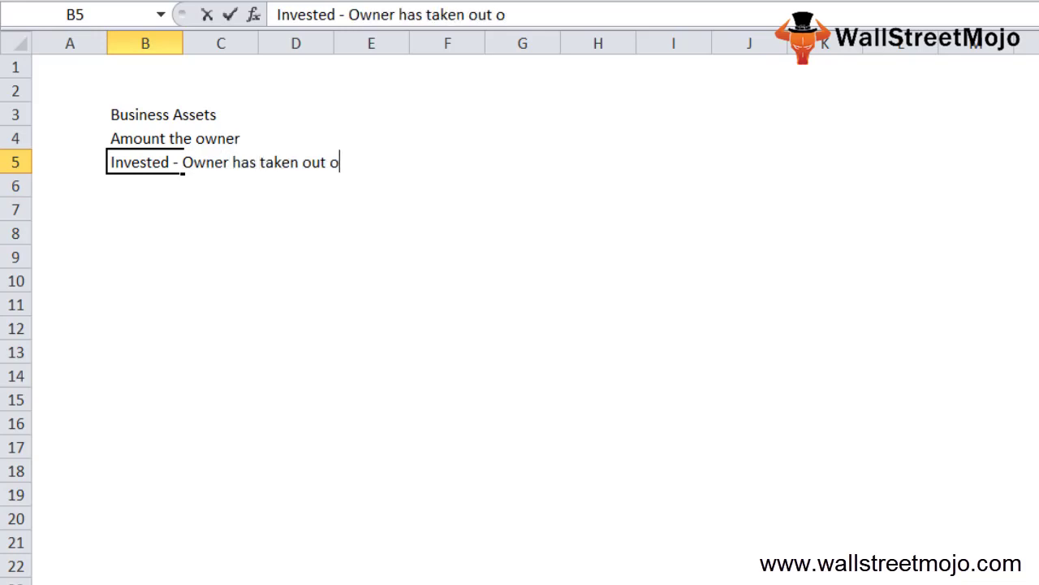
type("f the business")
key("Return")
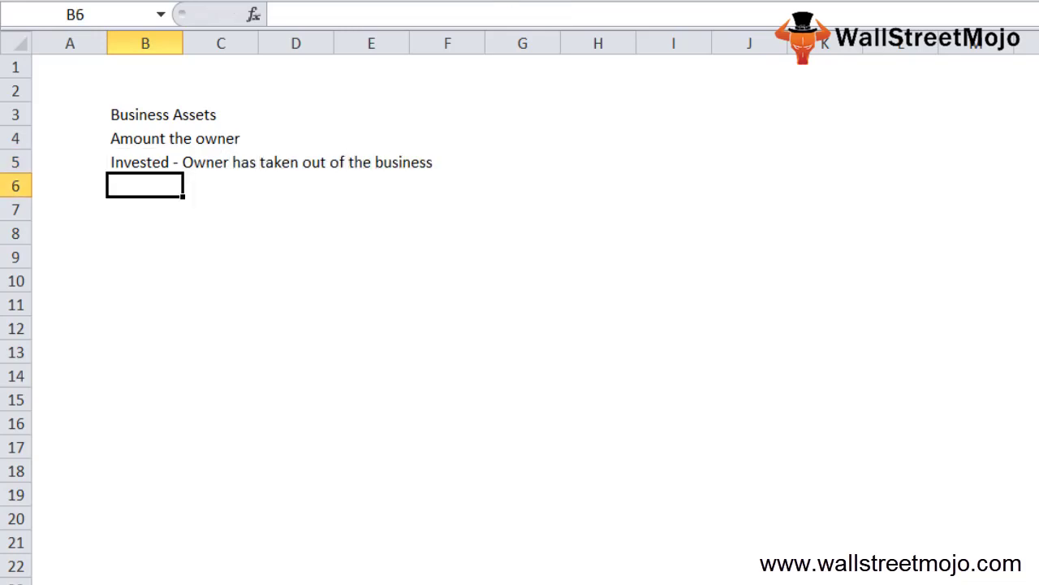
- Enter "Residual Interest in assets" in cell B7, leaving row 6 blank
key("Return")
type("Residul")
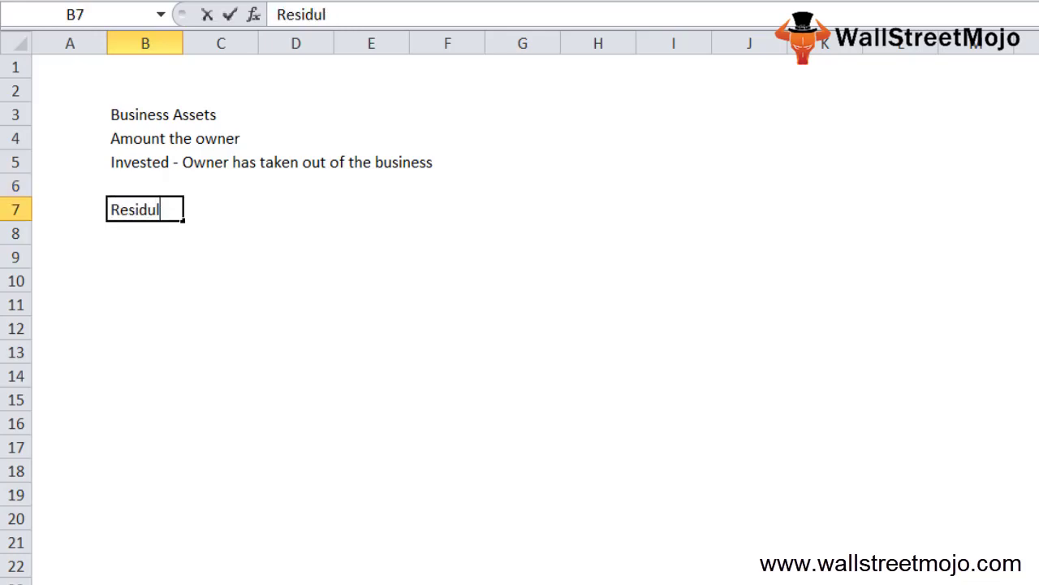
key("BackSpace")
type("al Interes")
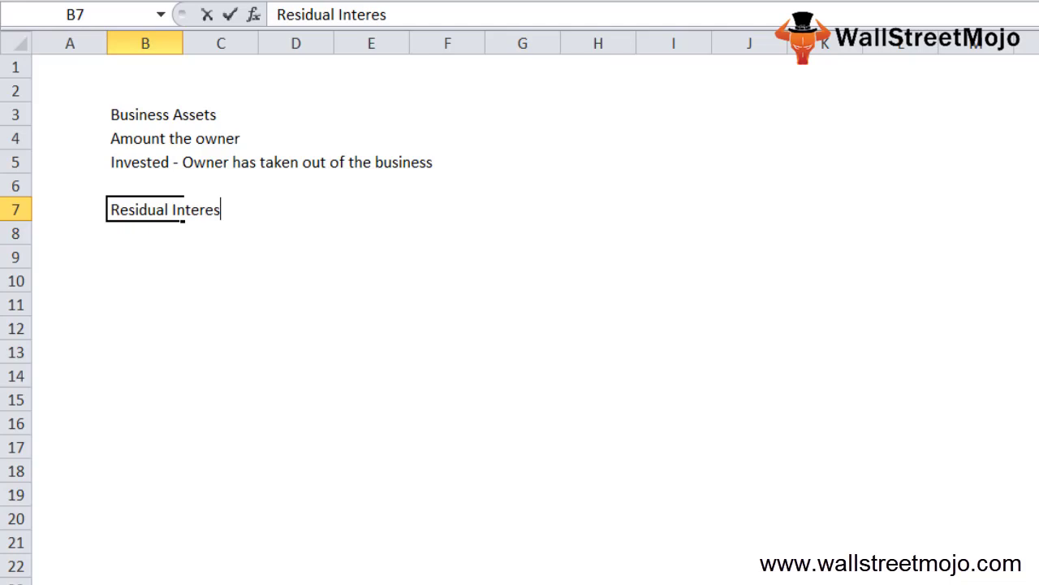
type("t in assets")
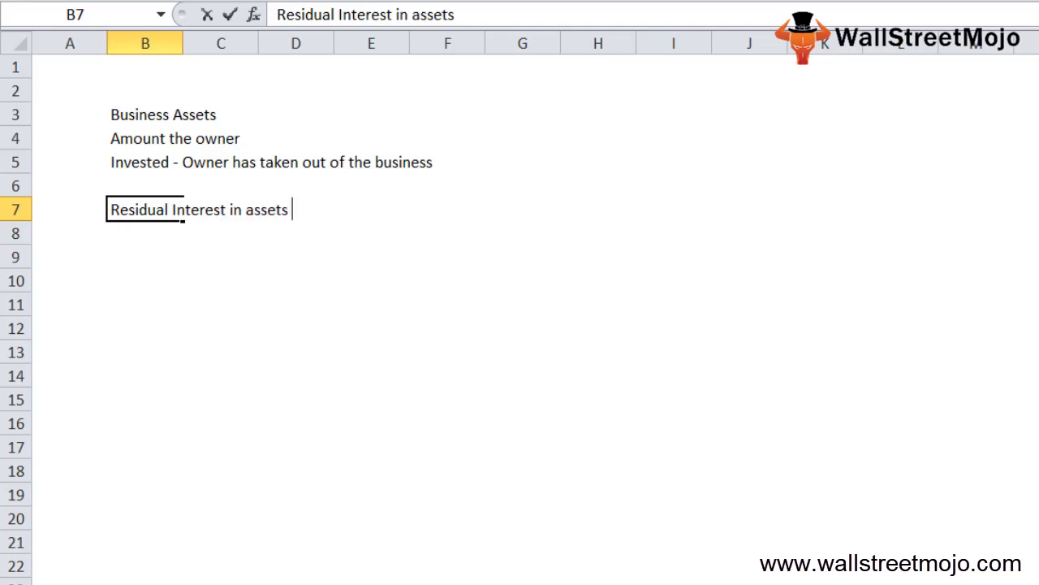
key("Return")
- List "Assets", "Invested" and "Owners of the business" in cells B9 to B11, leaving row 8 blank
key("Return")
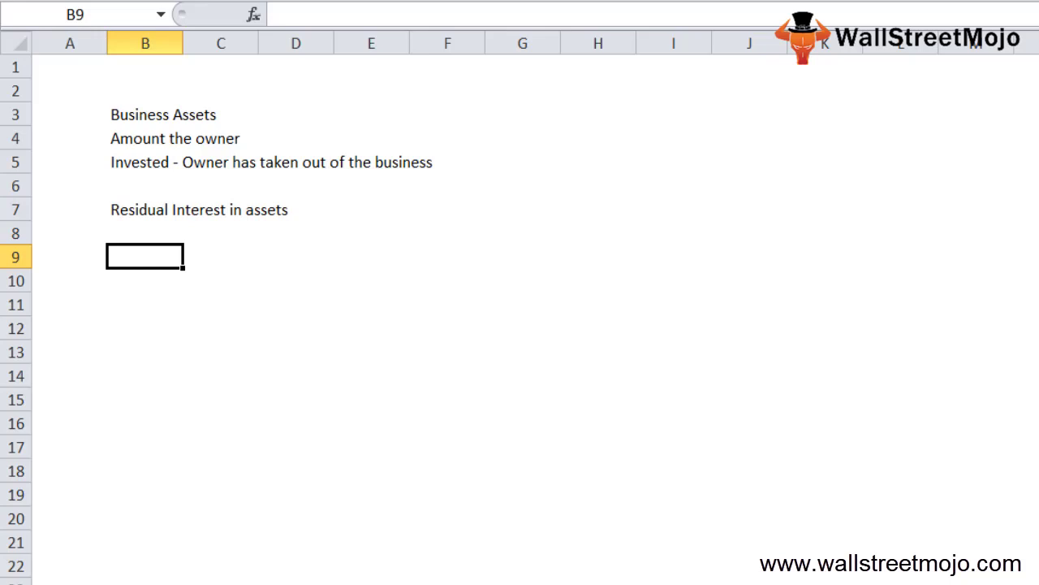
type("Assets")
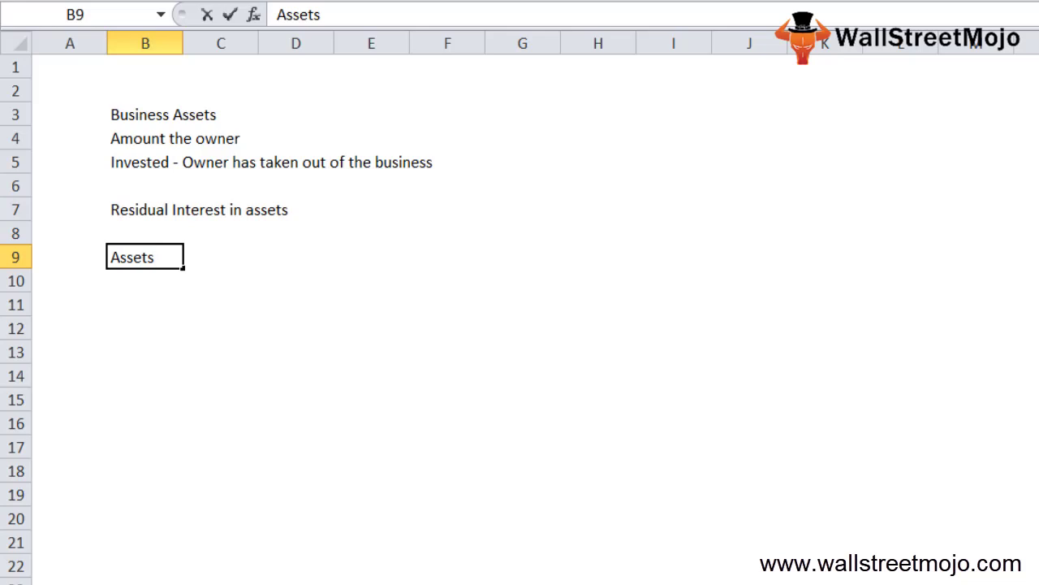
key("Return")
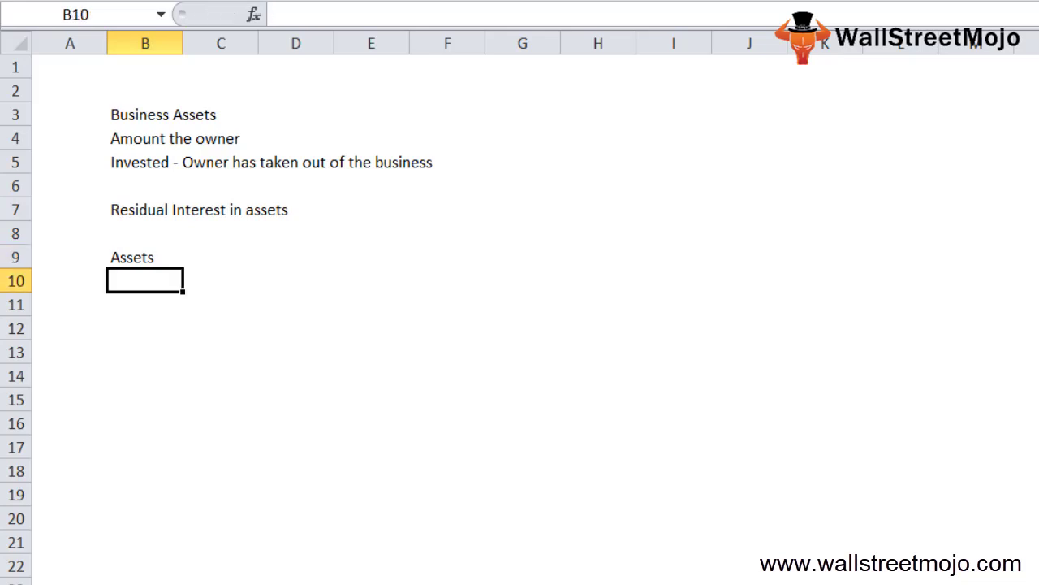
type("Invested")
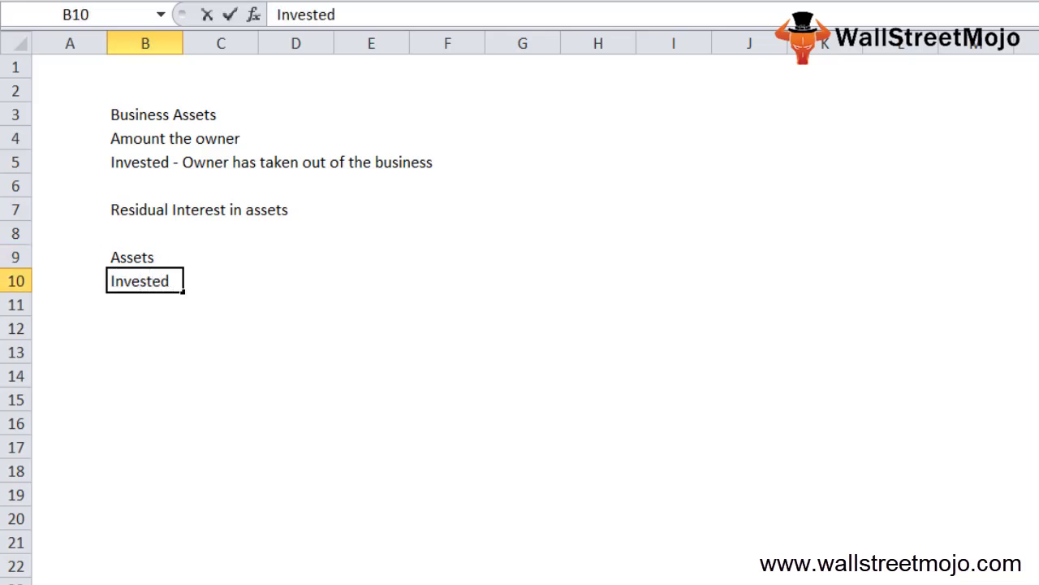
key("Return")
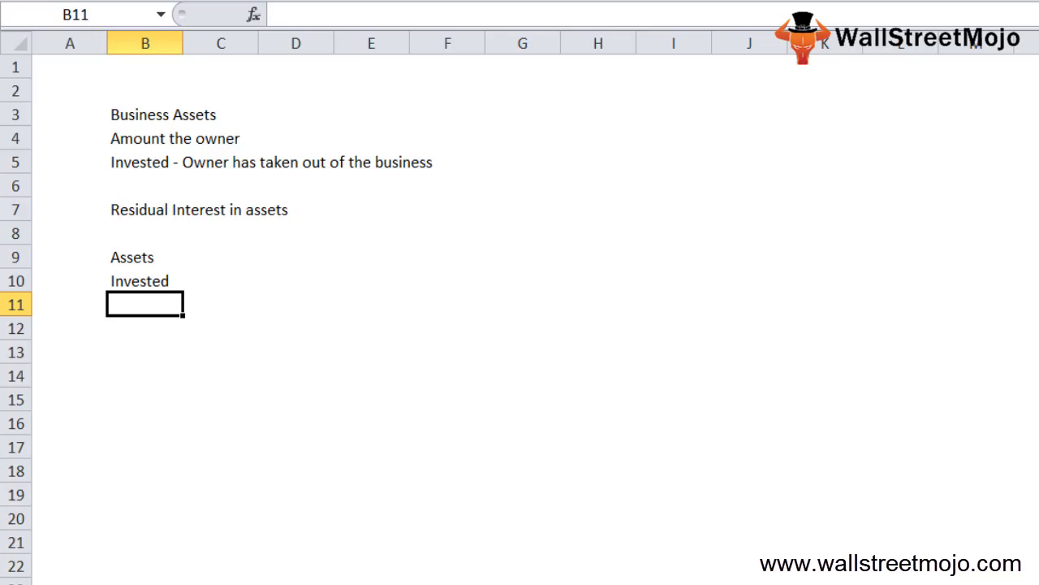
type("Owners ")
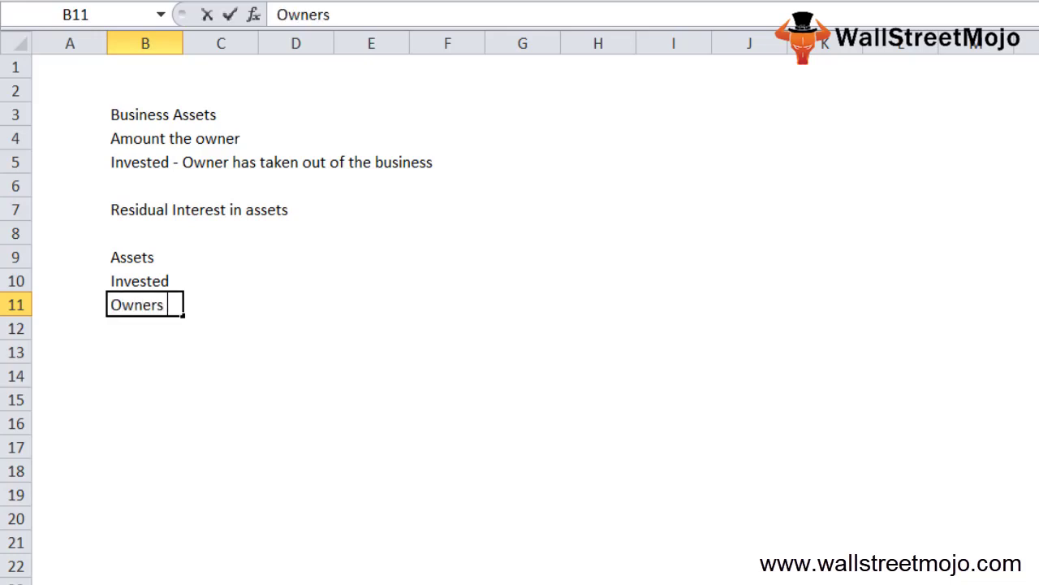
type("of the business")
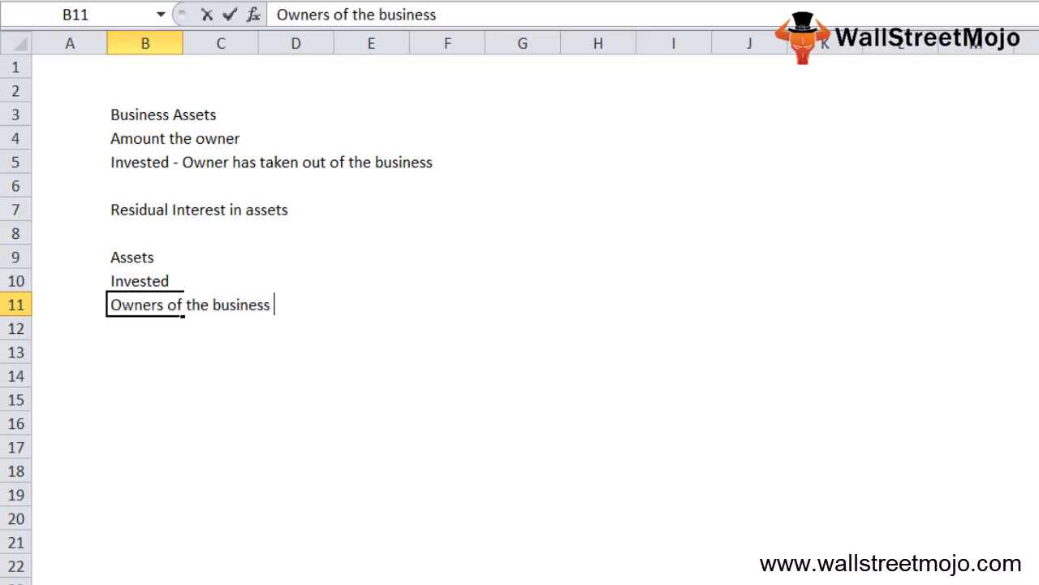
key("Return")
- Enter "Sole prop" in cell B13 and "Stockholders equity" in cell B14, leaving row 12 blank
key("Return")
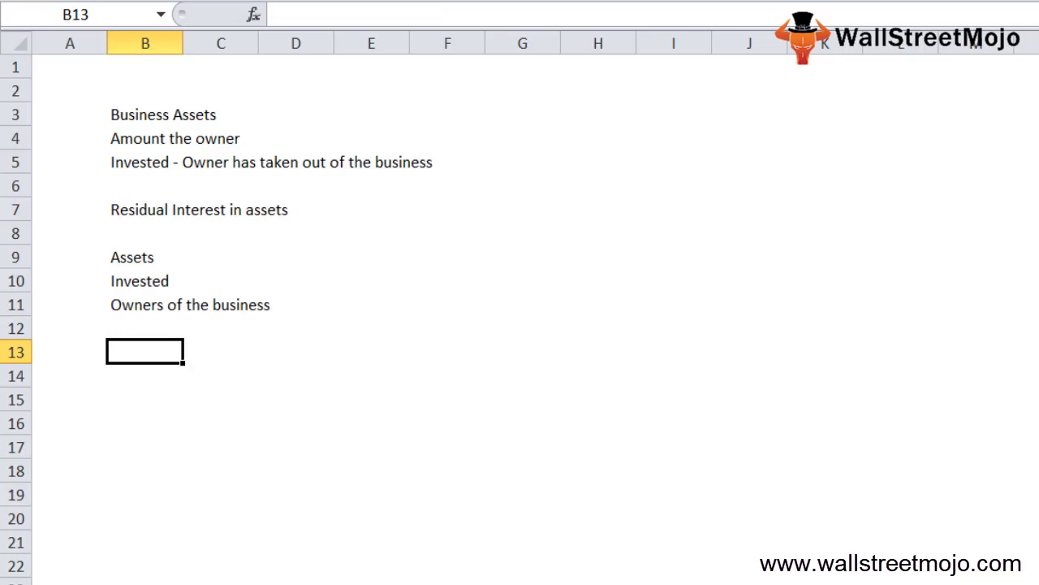
type("Sole prop")
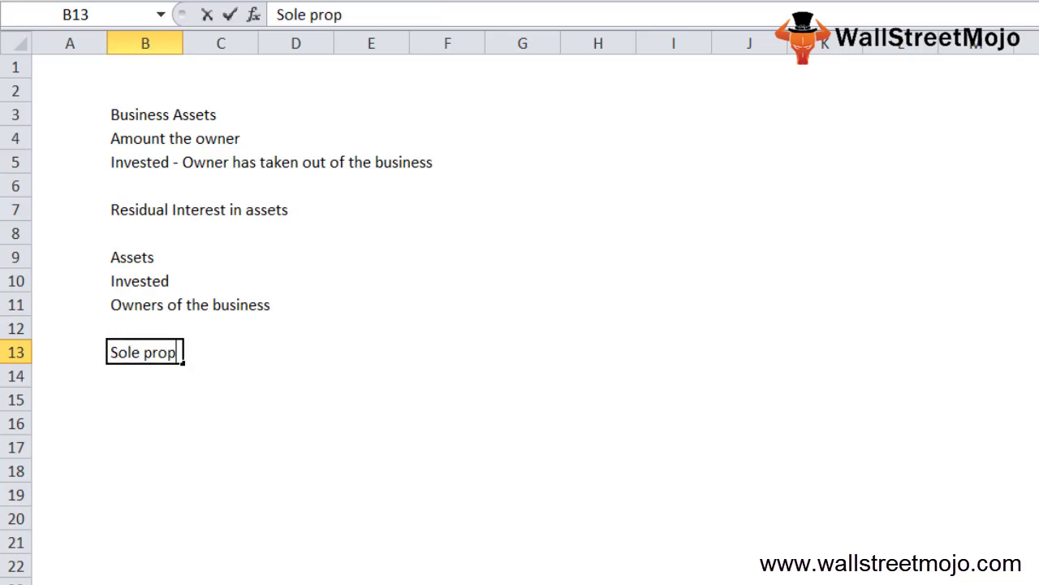
key("Return")
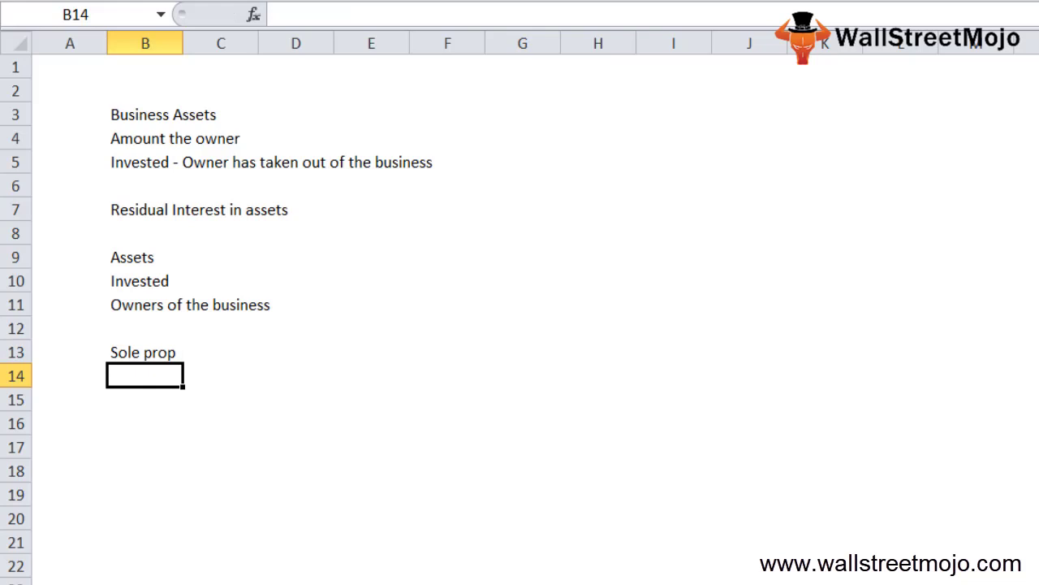
type("S")
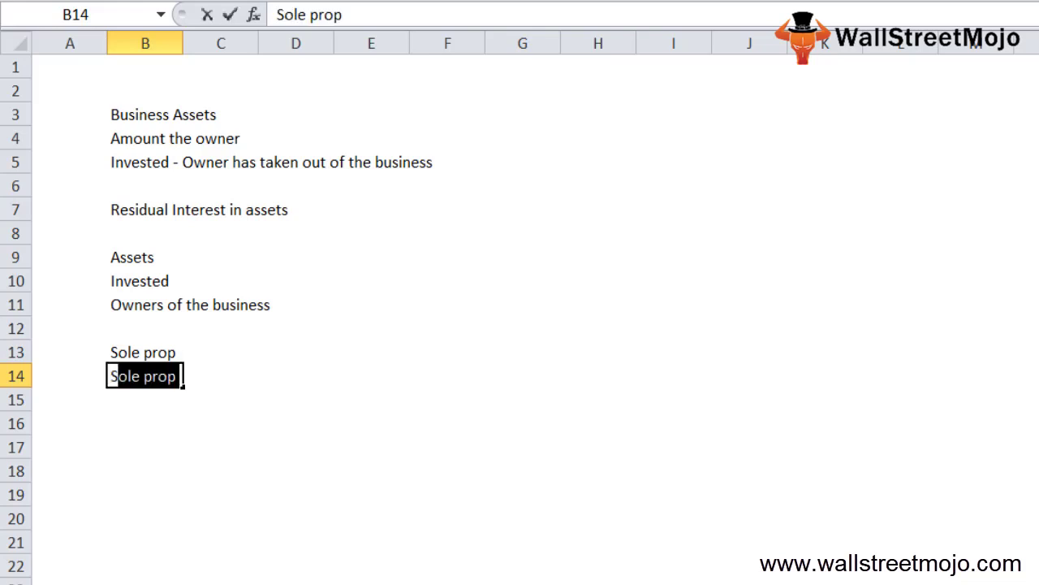
type("tockholders equity")
key("Return")
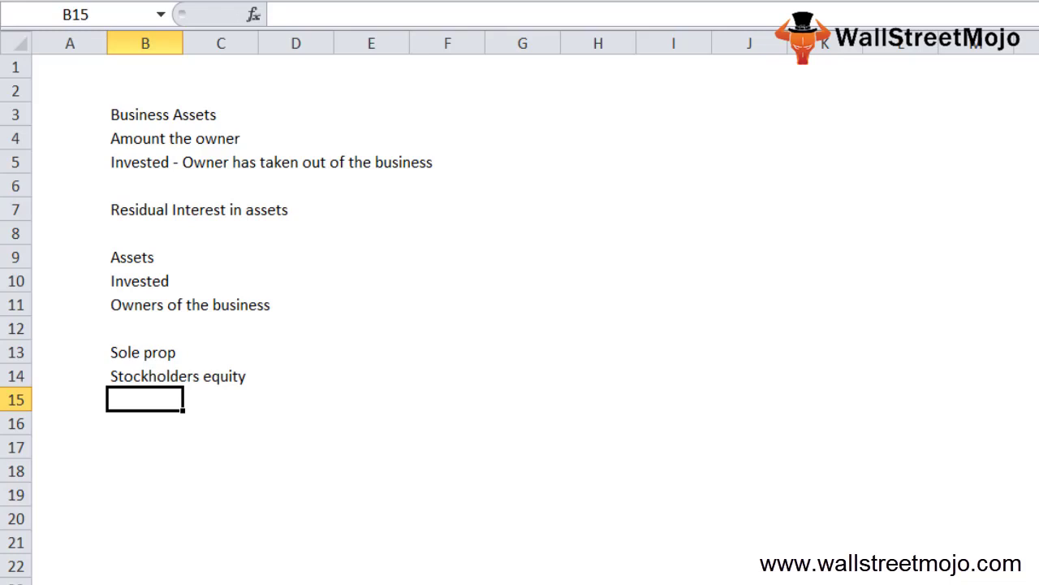
- Write the equation "Owner Equity = Assets - Liab" as text in cell B16, leaving row 15 blank
key("Return")
type("Owner ")
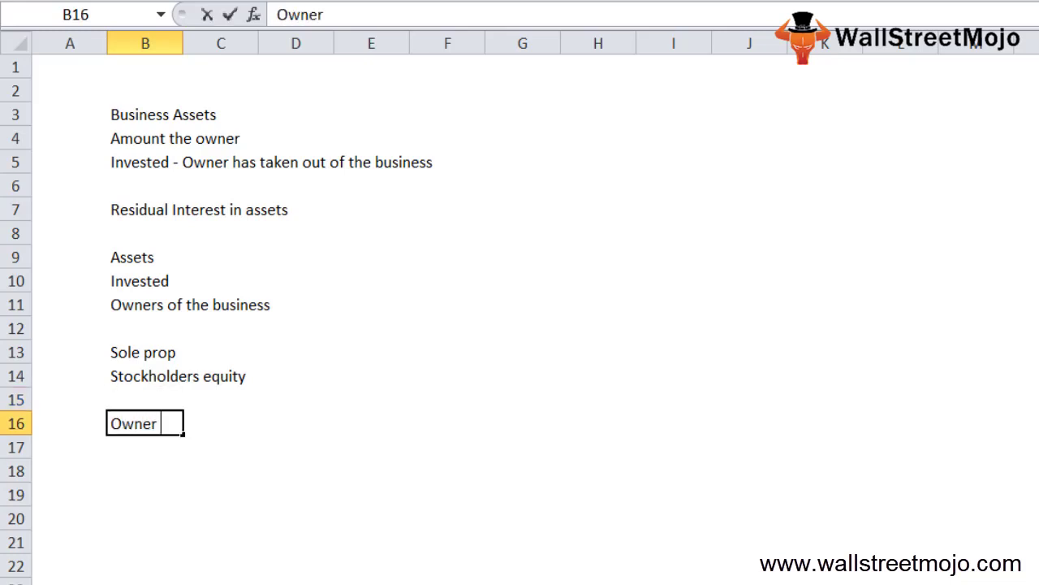
type("Equity =")
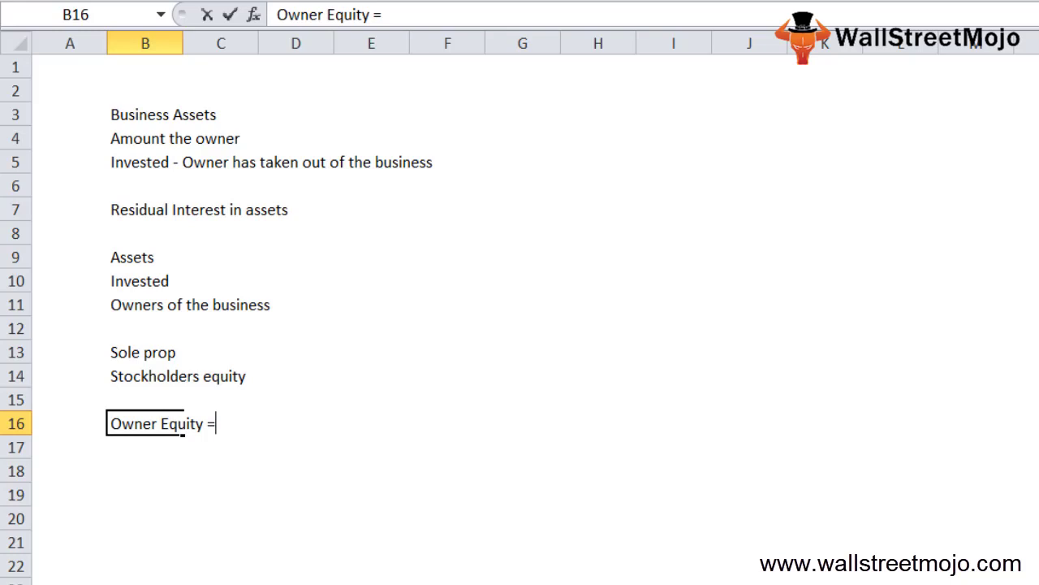
type(" Assets - Laib")
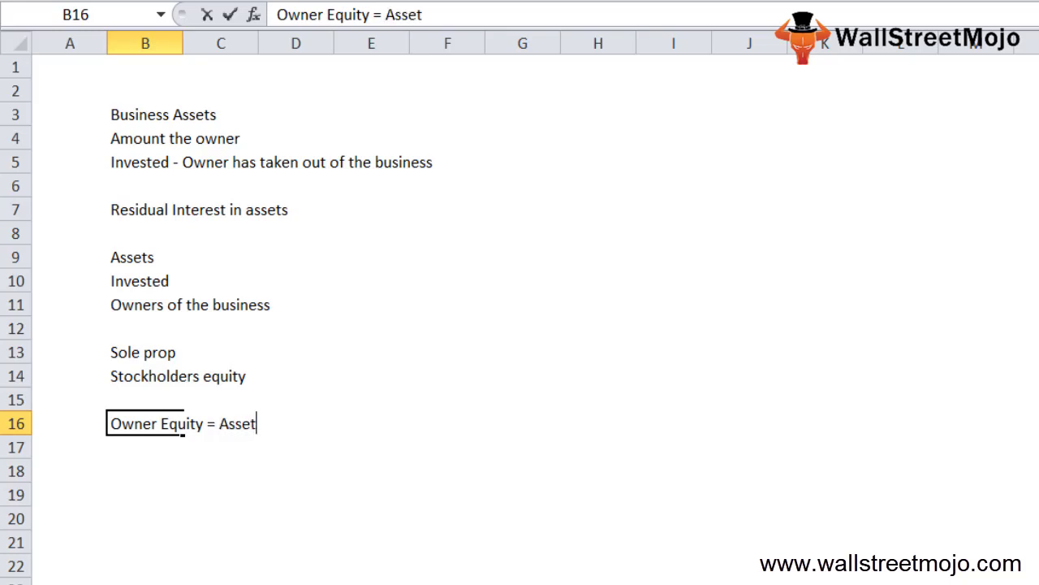
key("BackSpace")
key("BackSpace")
type("ab")
key("Return")
- Enter "Contributed capital" in cell B18, leaving row 17 blank
key("Return")
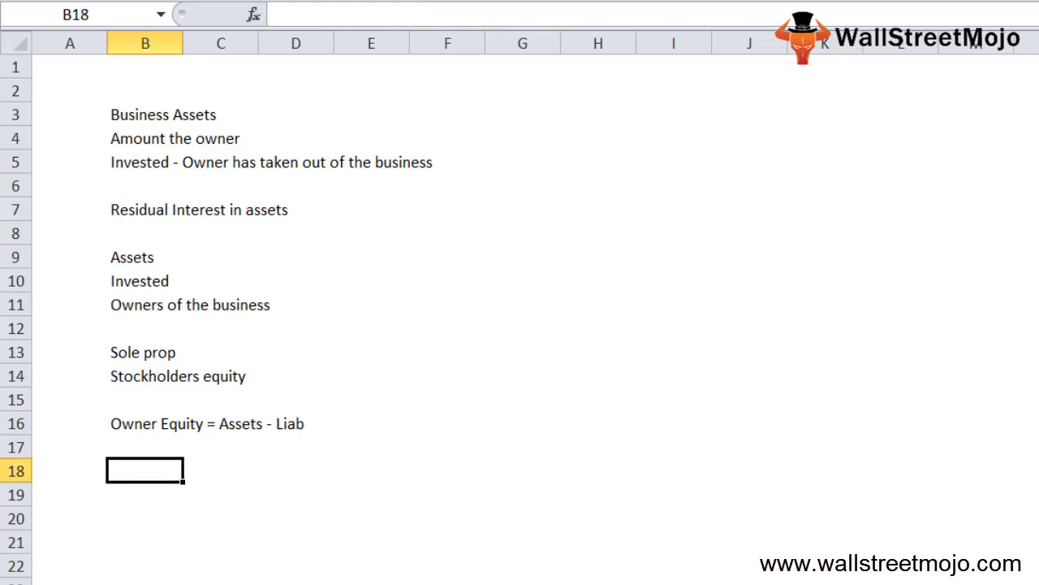
type("Contribu")
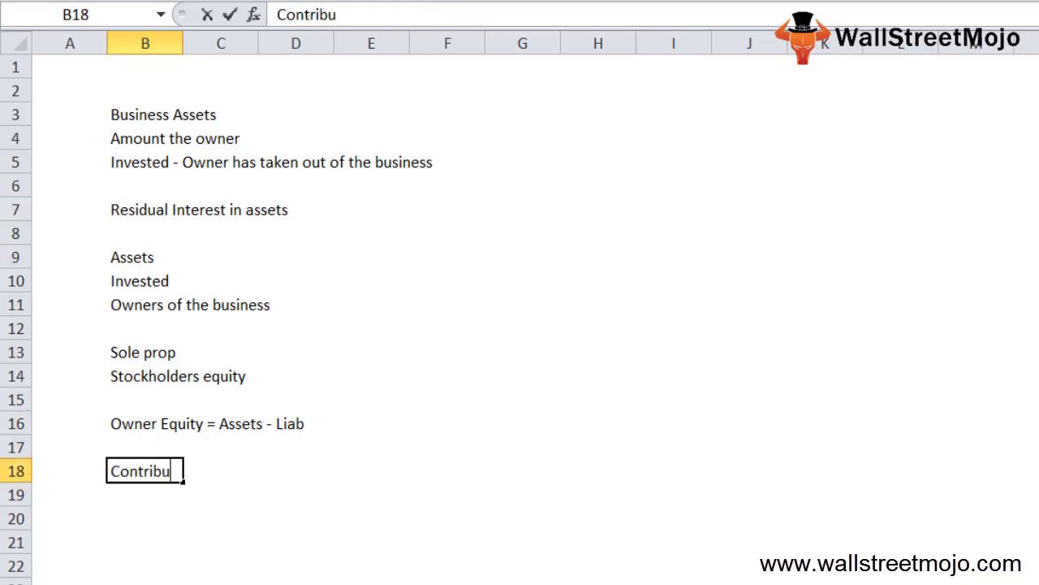
type("ted capital")
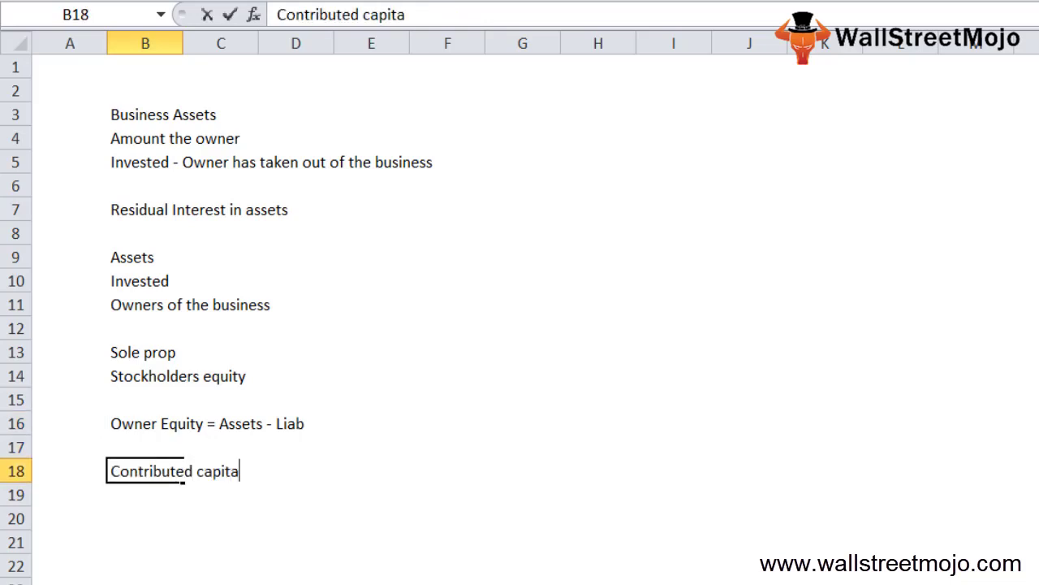
key("ctrl+Return")
- Enter "Common stockholders" in cell D18, beside the contributed capital label
key("Right")
key("Right")
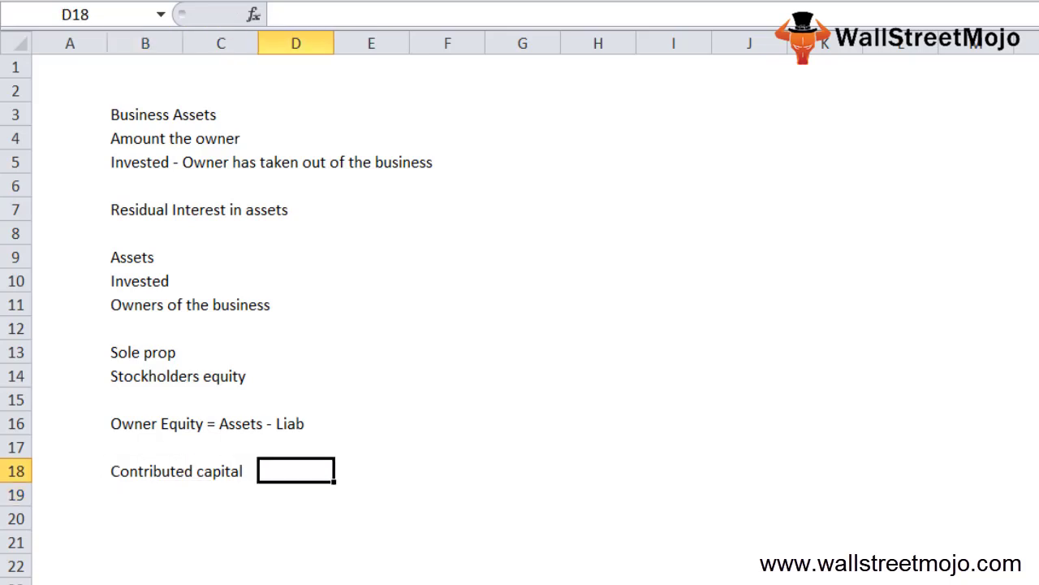
type("Common st")
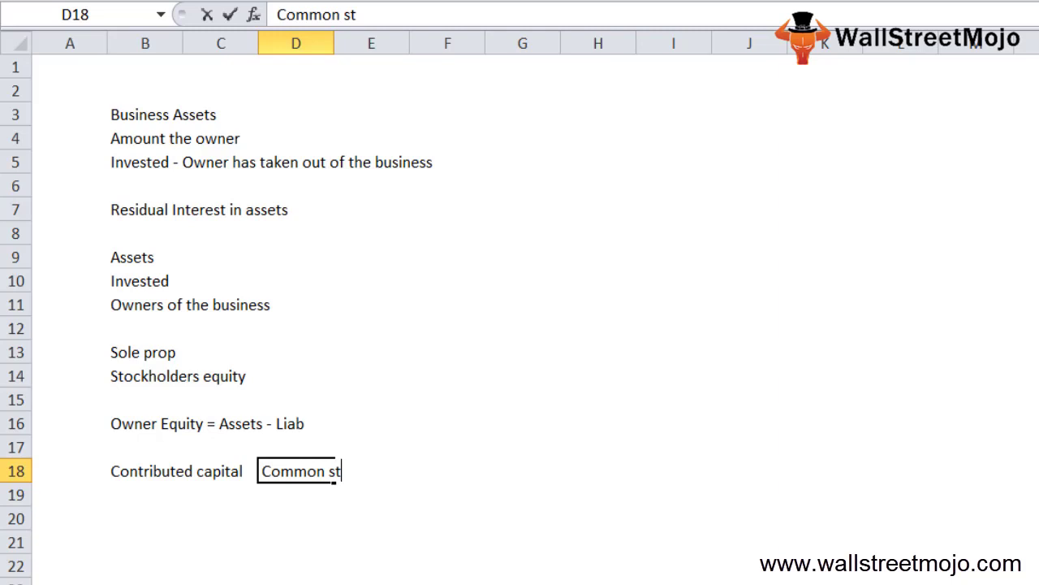
type("ockholders")
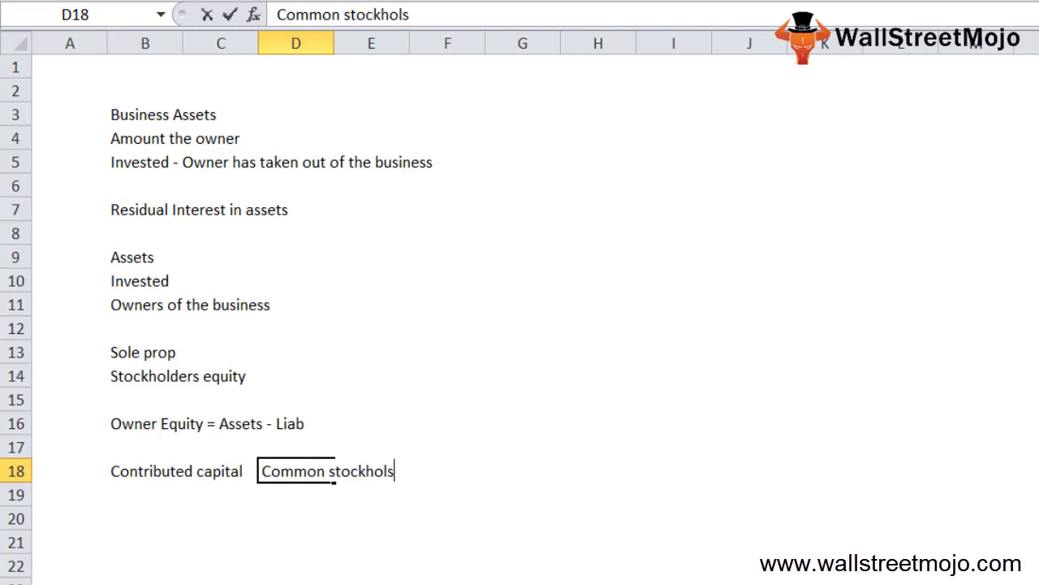
- Enter "Par valueo of the common stock" in cell F18
key("Right")
key("Right")
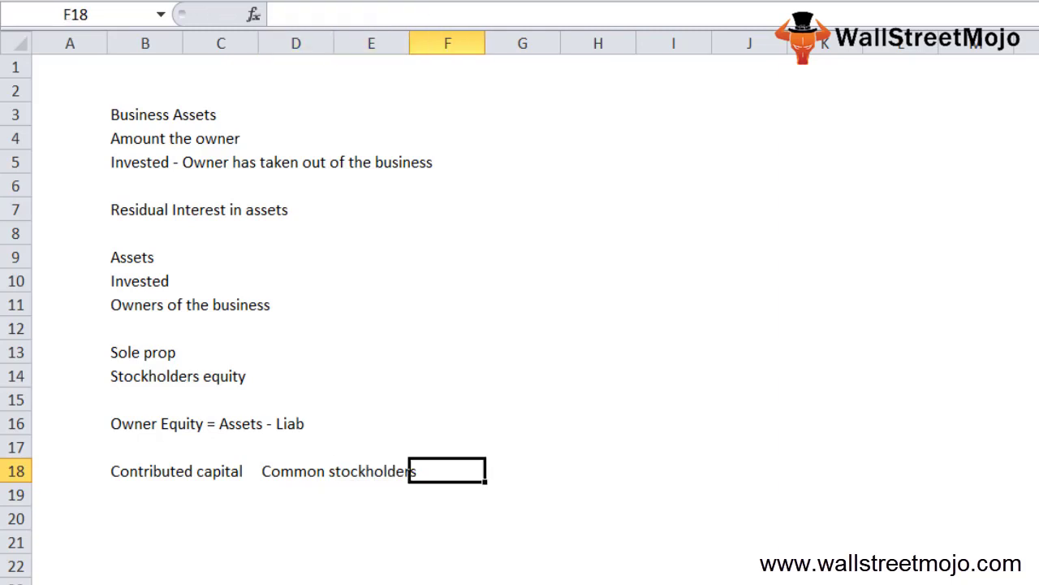
type("Par valueo f")
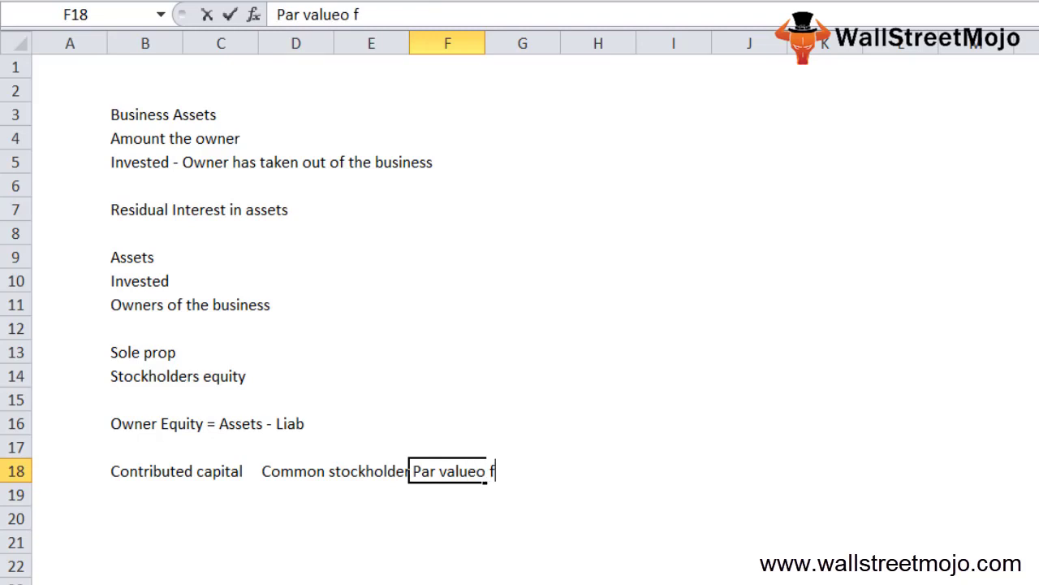
type(" the")
key("BackSpace")
key("BackSpace")
key("BackSpace")
key("BackSpace")
key("BackSpace")
type("of the common stock")
- Enter "Additional paid in capital" in cell B20, leaving row 19 blank
left_click(145, 518)
type("Addit")
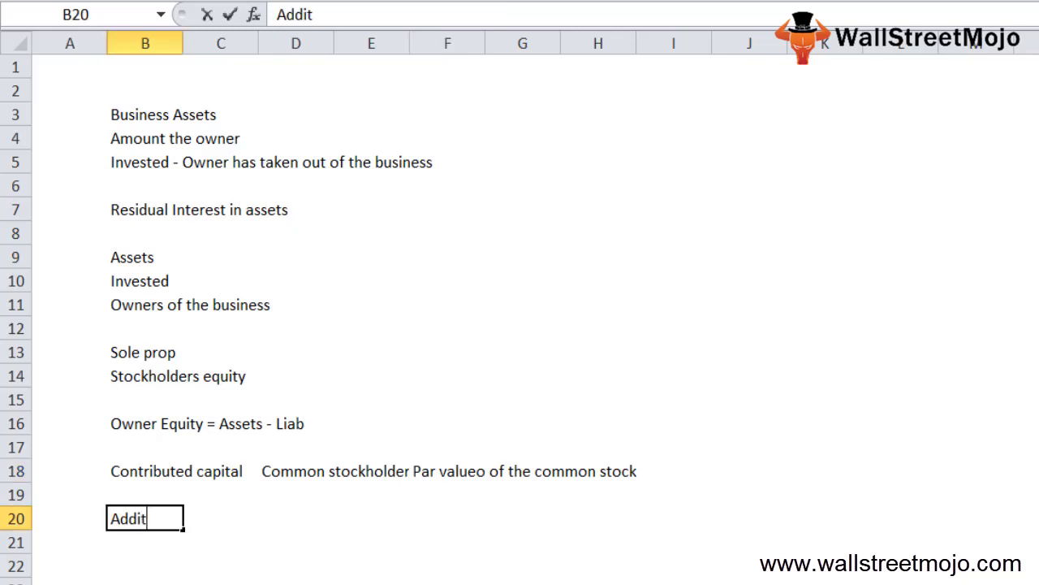
type("ional paid in cp")
key("BackSpace")
type("apital")
key("Return")
- Enter "cash procced" in cell E20, on the additional paid in capital row
key("Up")
key("Right")
key("Right")
key("Right")
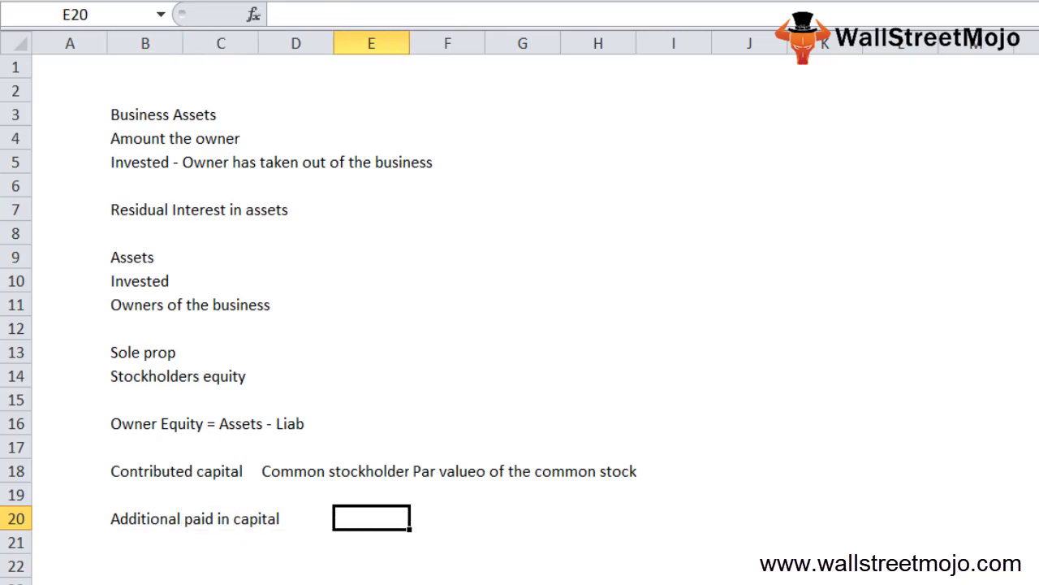
type("cash pro")
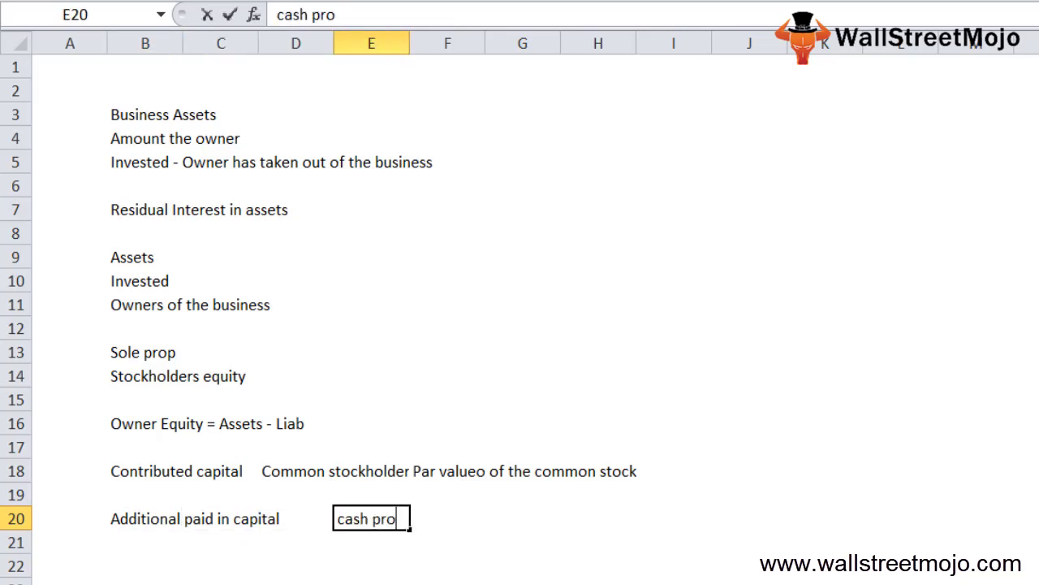
type("cced")
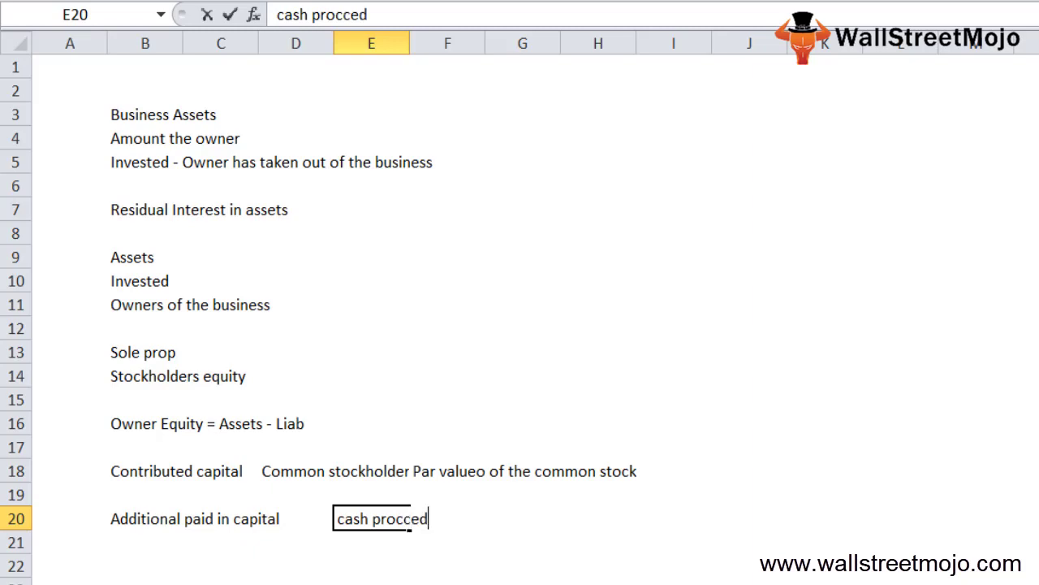
key("Return")
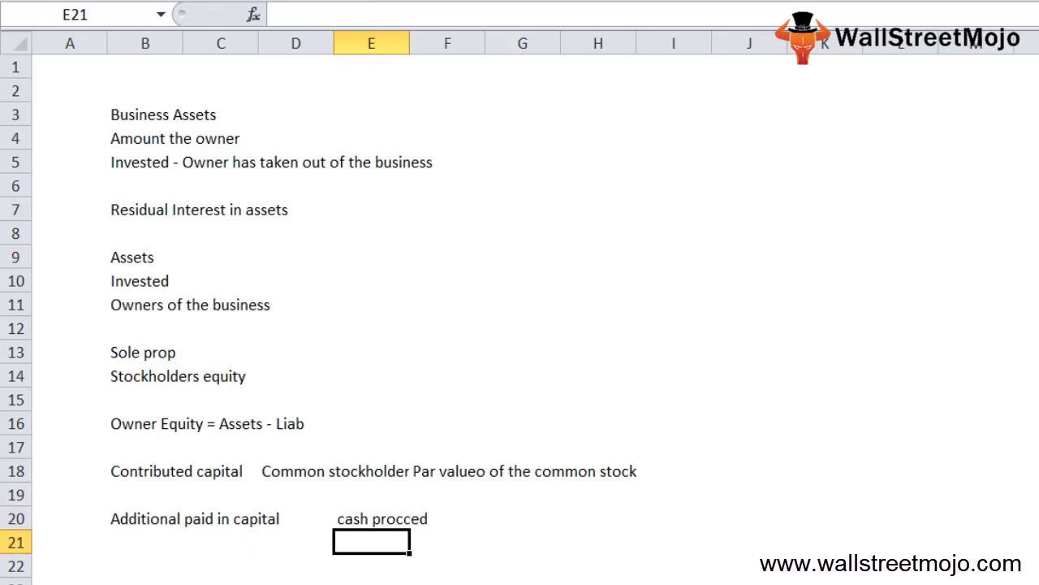
- Enter "Retained Earnings" in cell B22, leaving row 21 blank
key("Down")
key("Left")
key("Left")
key("Left")
type("Retained Earnings")
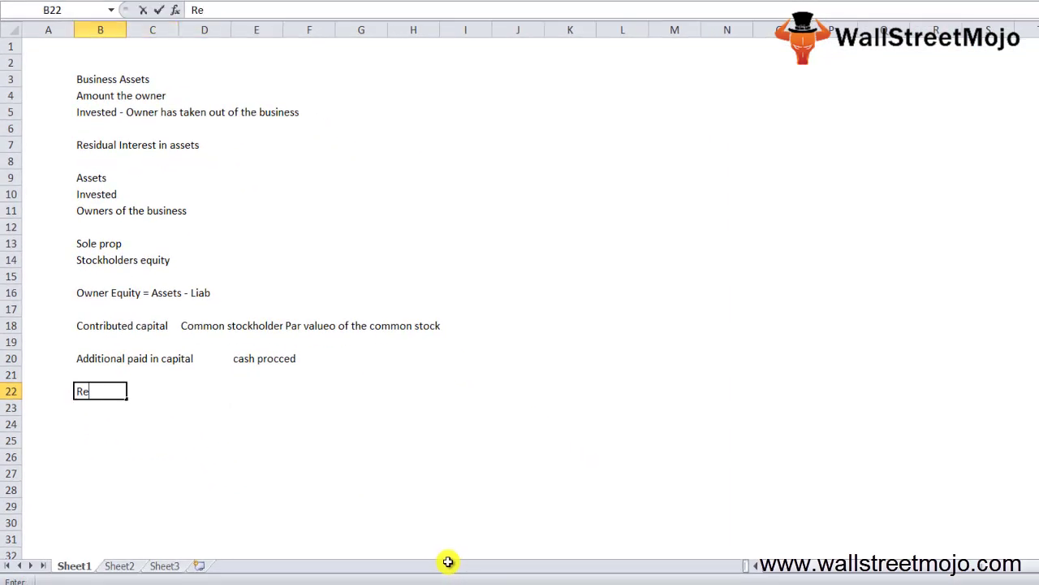
key("Return")
key("Up")
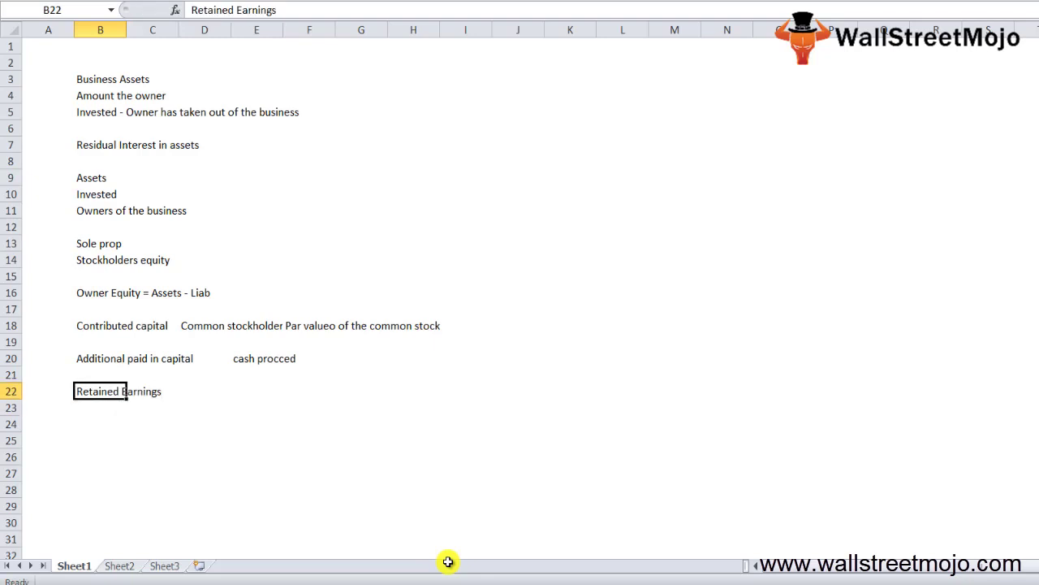
key("Right")
key("Right")
key("Right")
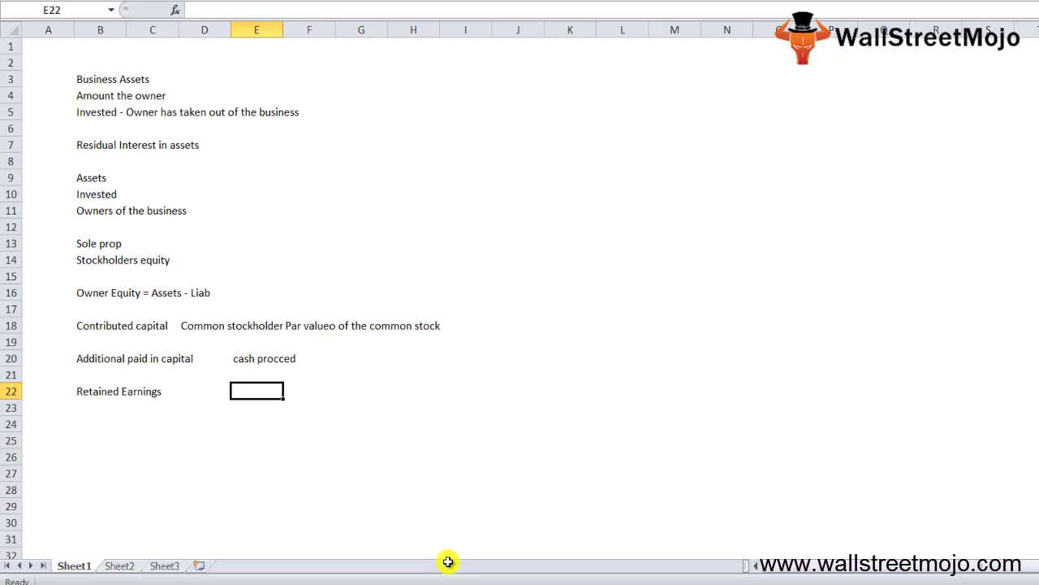
- Enter "Other Comprehensive income" in cell B24, leaving row 23 blank
key("Down")
key("Down")
key("Left")
key("Left")
key("Left")
type("Other Co")
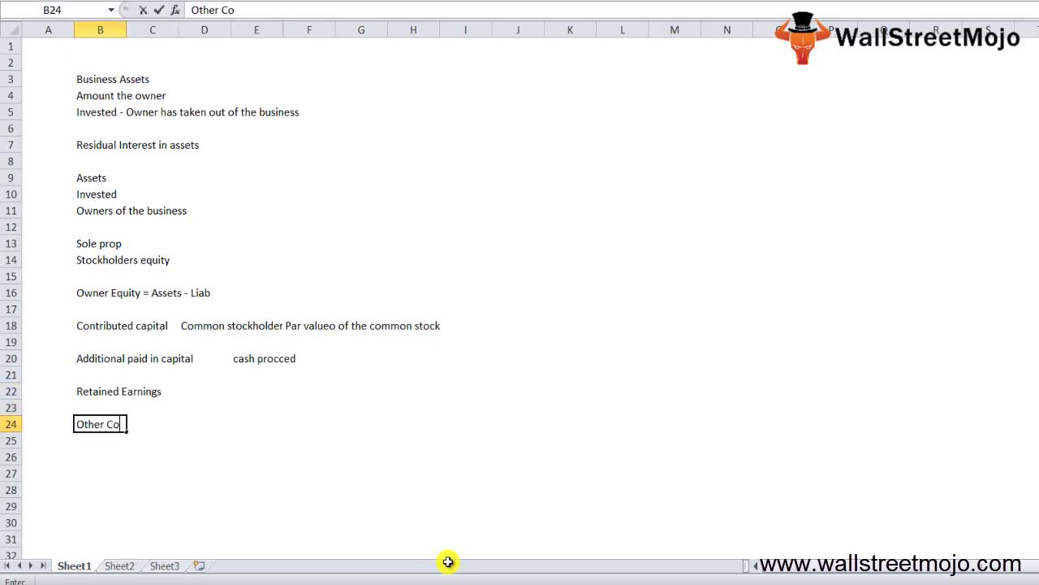
type("mprehensive income")
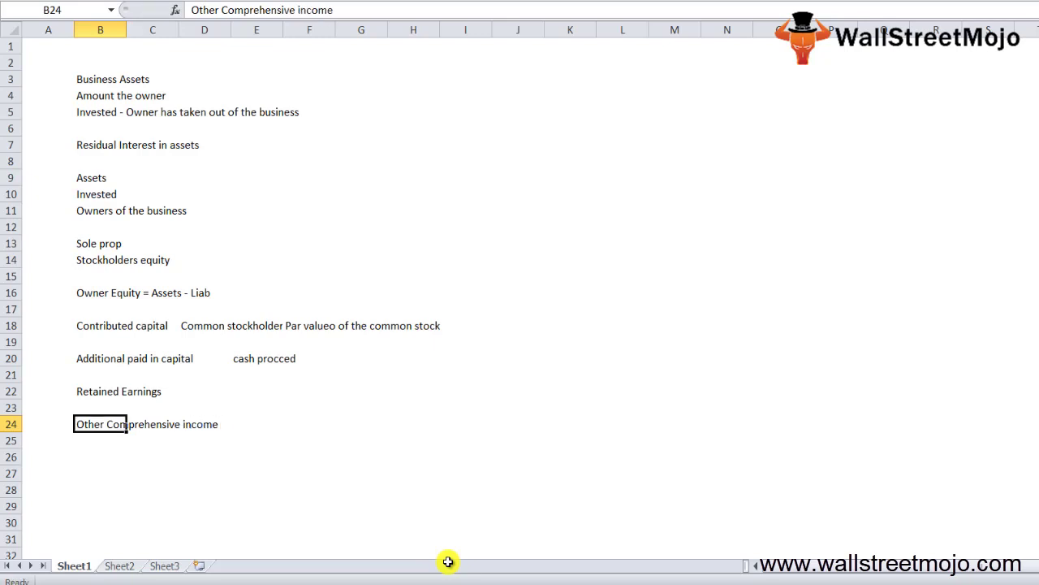
key("Return")
- List "Changes" and "Unrealized" in cells B25 and B26, directly under other comprehensive income
type("Changes")
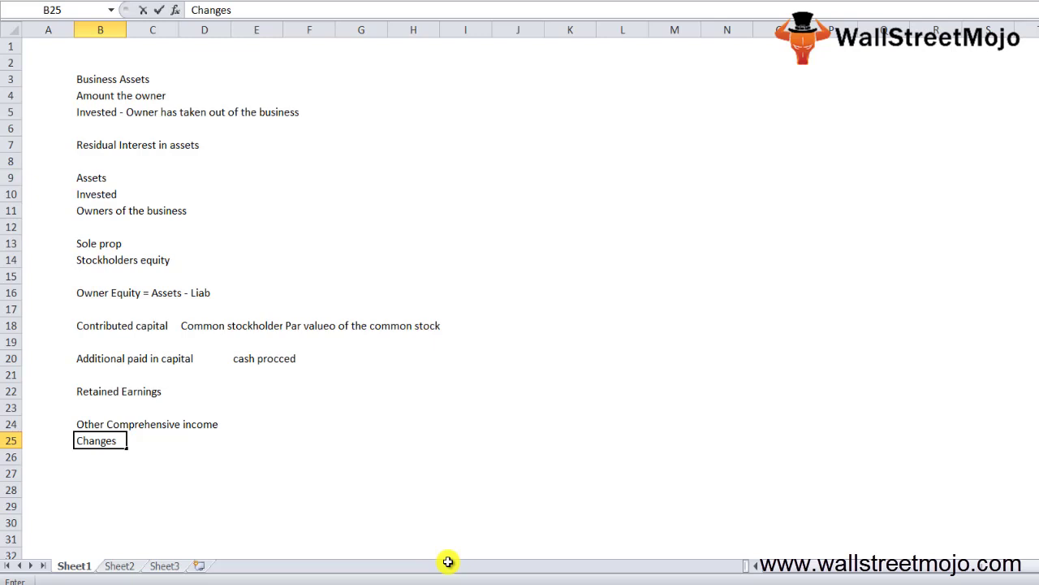
key("Return")
type("Un")
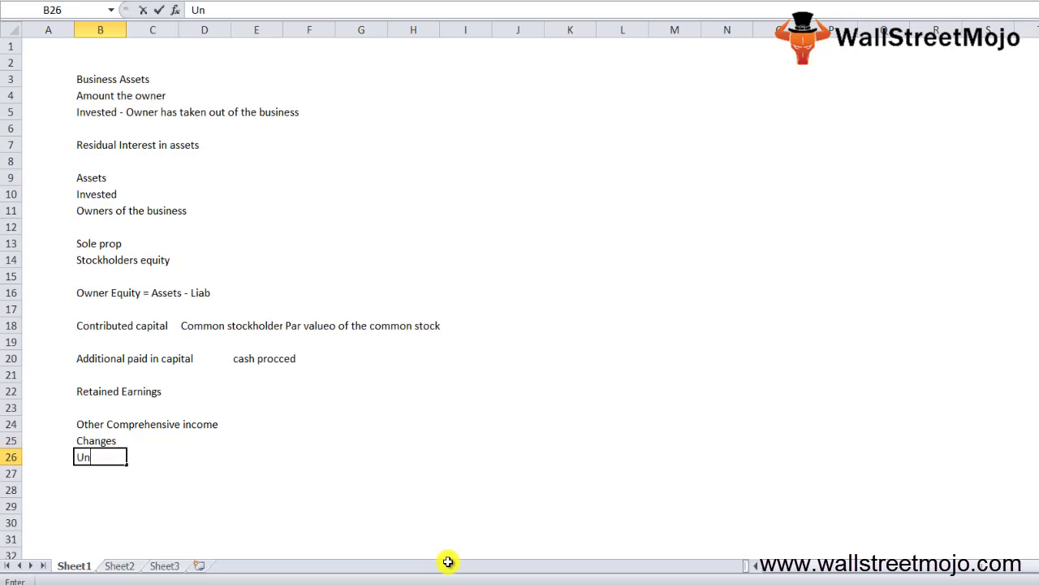
type("realized")
key("Return")
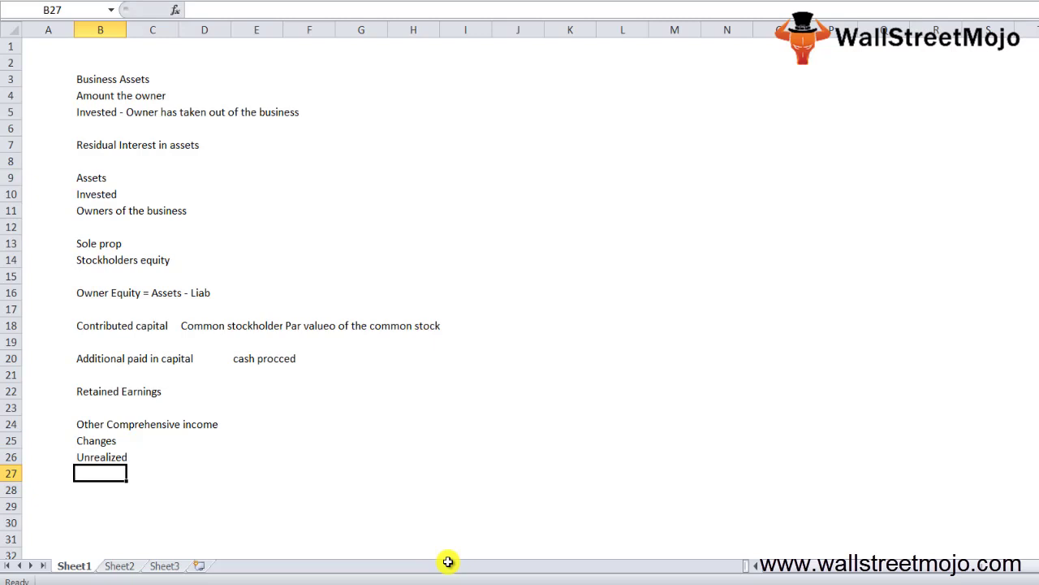
key("Right")
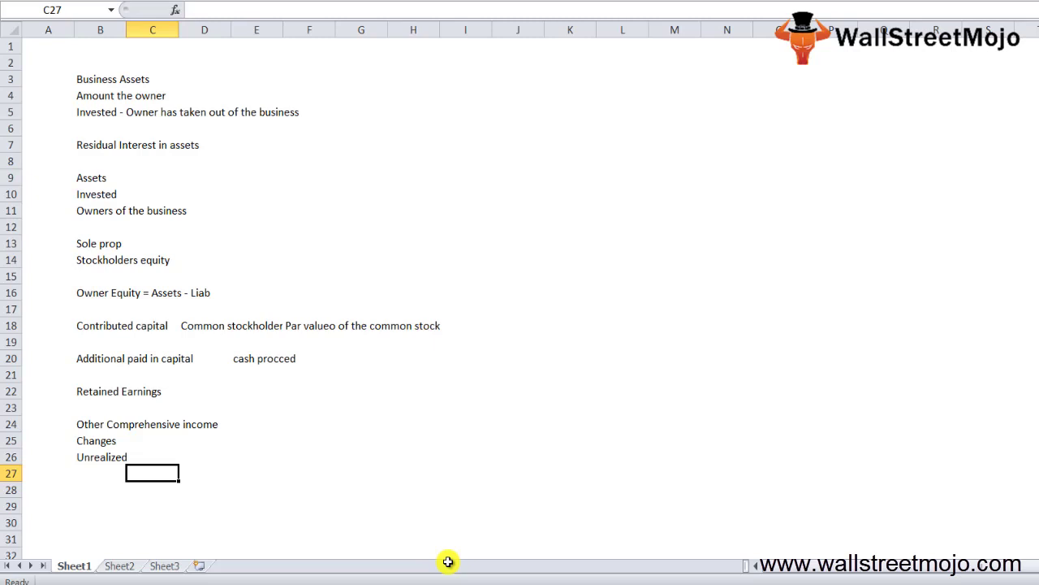
key("Up")
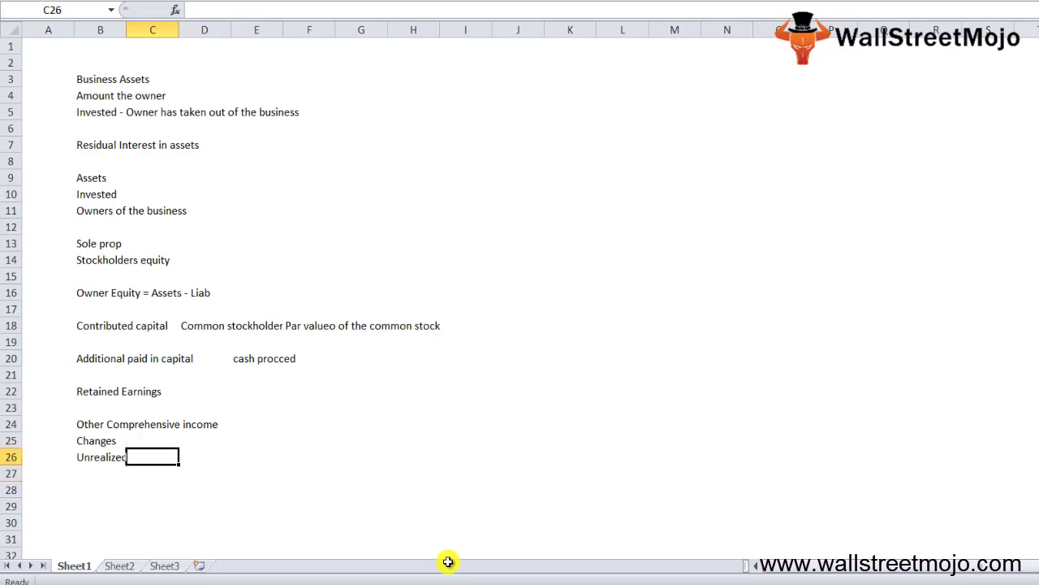
key("shift+space")
key("shift+Up")
key("shift+Up")
key("shift+Up")
key("shift+Up")
key("shift+Up")
key("shift+Up")
key("shift+Up")
key("shift+Up")
key("shift+Up")
key("shift+Up")
key("shift+Up")
key("shift+Up")
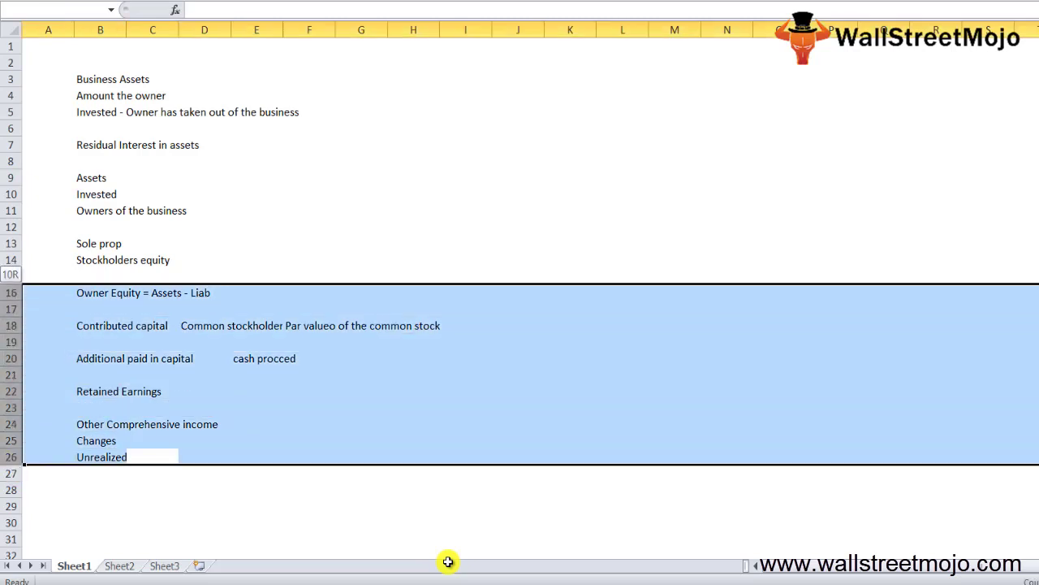
key("shift+Down")
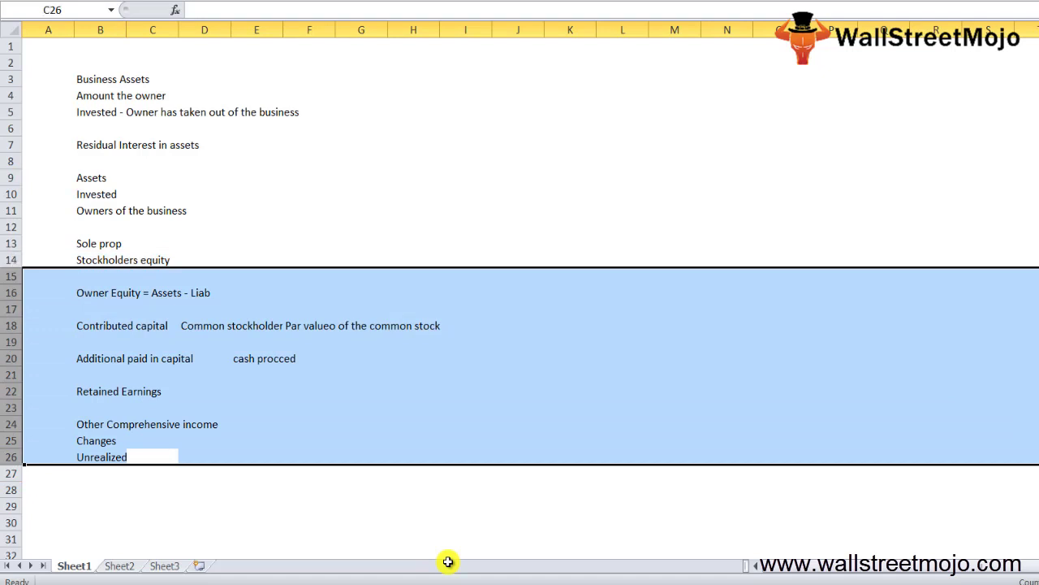
key("Down")
key("Down")
key("Up")
key("Up")
key("Up")
key("Up")
key("Up")
key("Down")
key("Down")
key("Up")
key("shift+space")
key("Down")
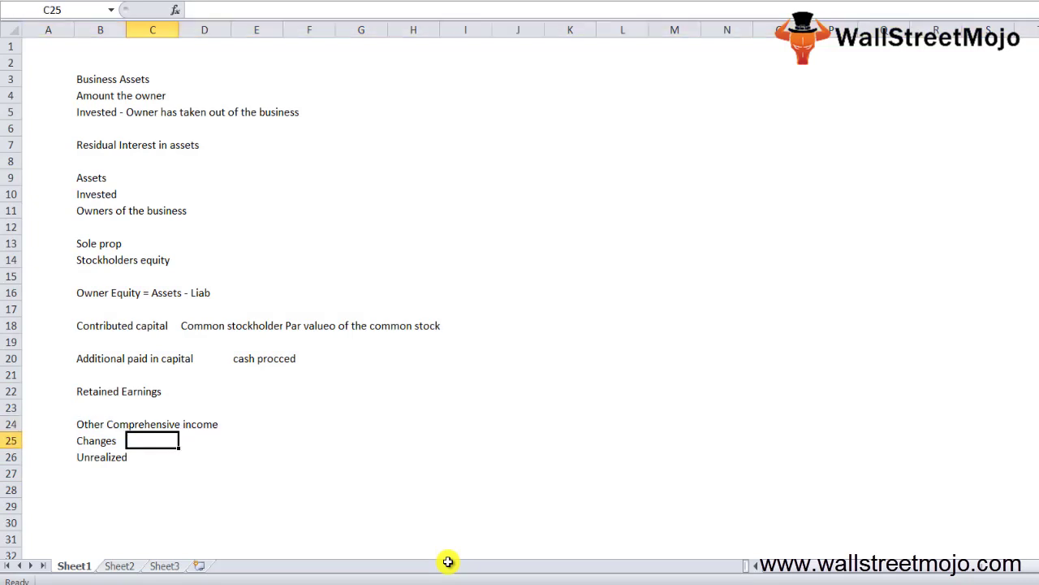
- Enter "Book value of the co" in cell C27, one row below "Unrealized"
key("Down")
key("Down")
type("Bo")
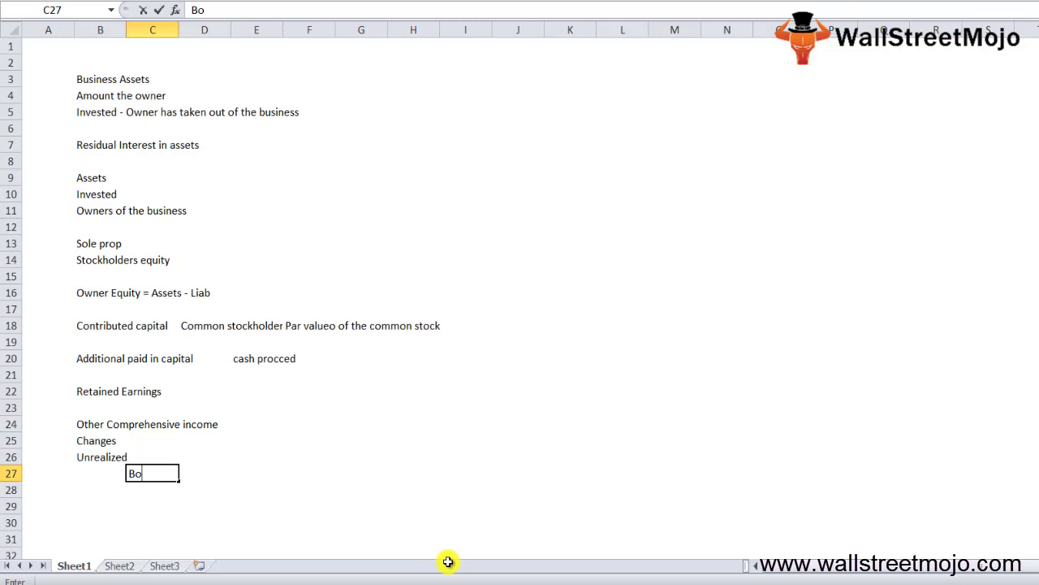
type("ok value of the co")
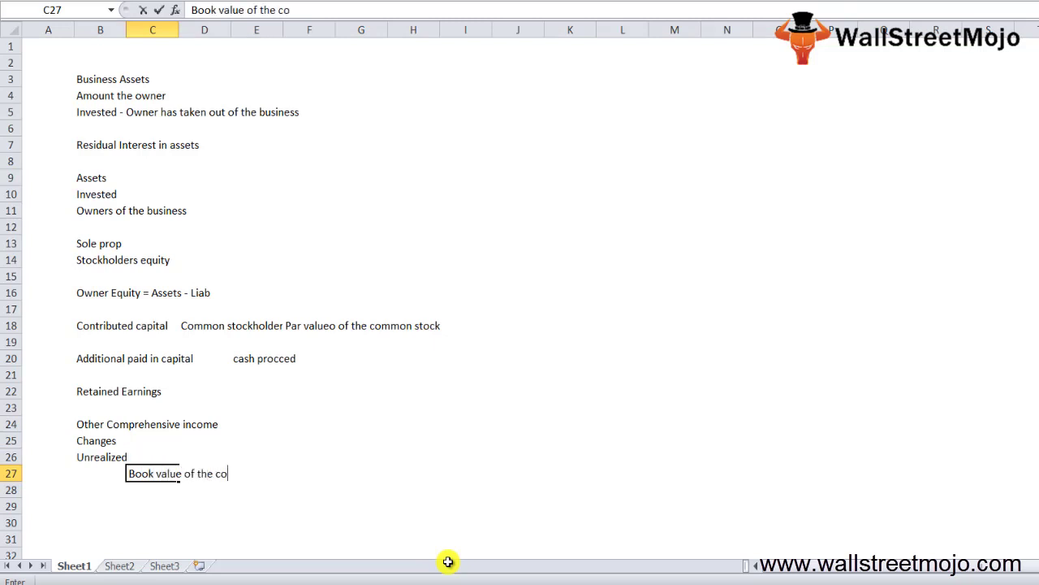
key("Return")
key("Down")
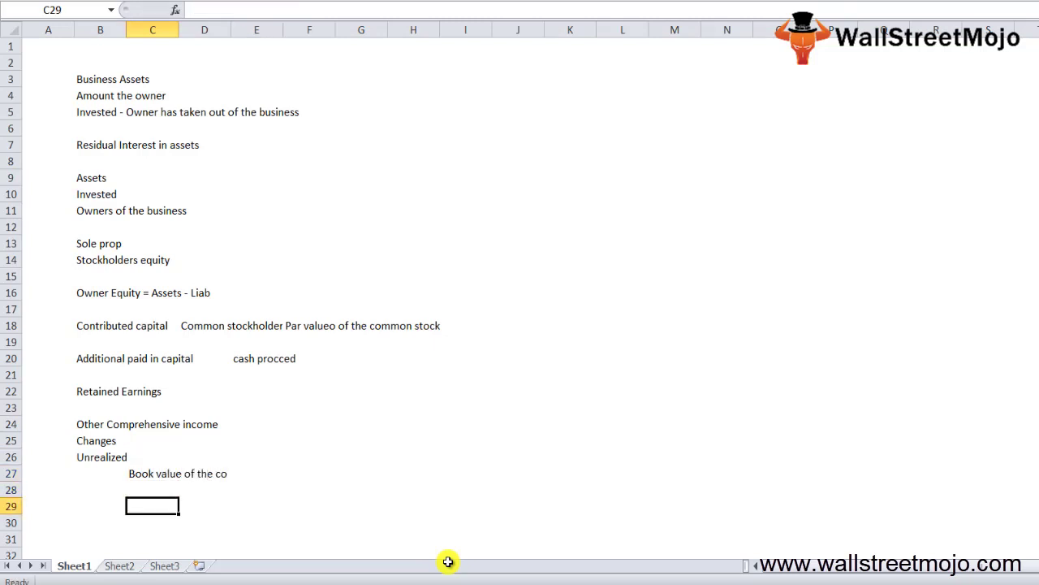
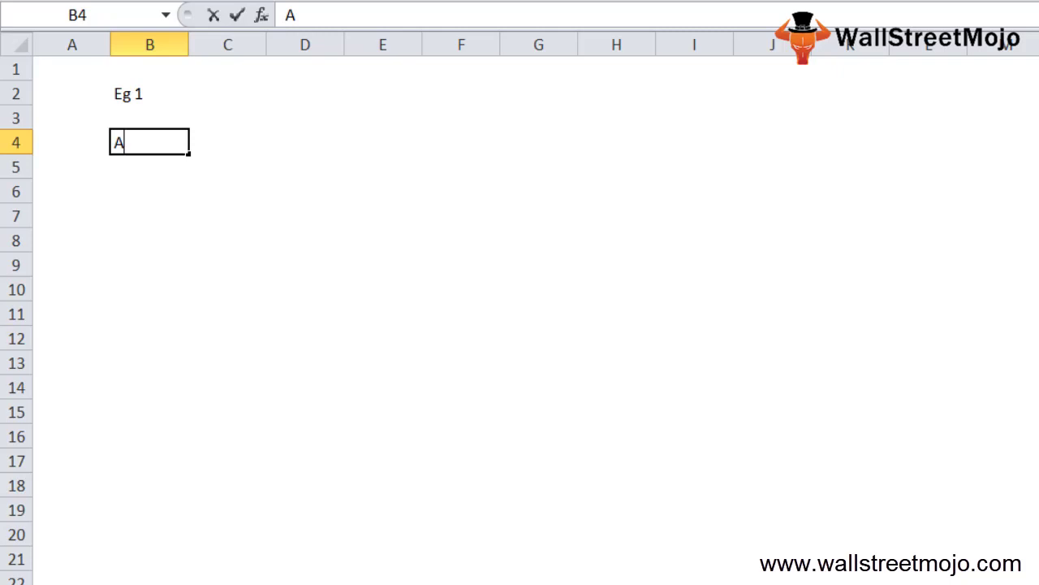
- Enter the company name "ABC international" in cell B4 of the "Eg 1" sheet
type("nternational")
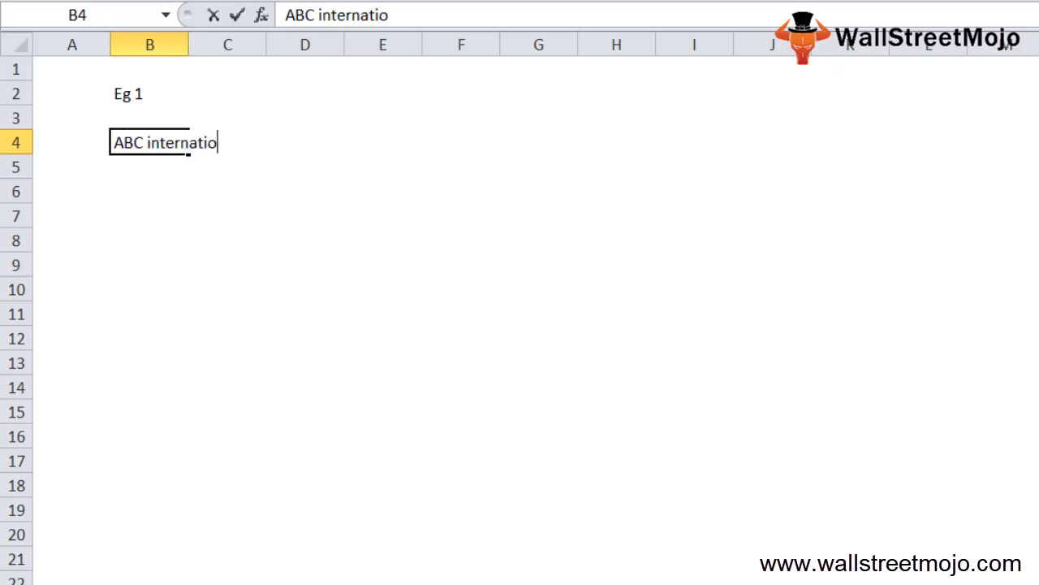
key("Return")
key("Return")
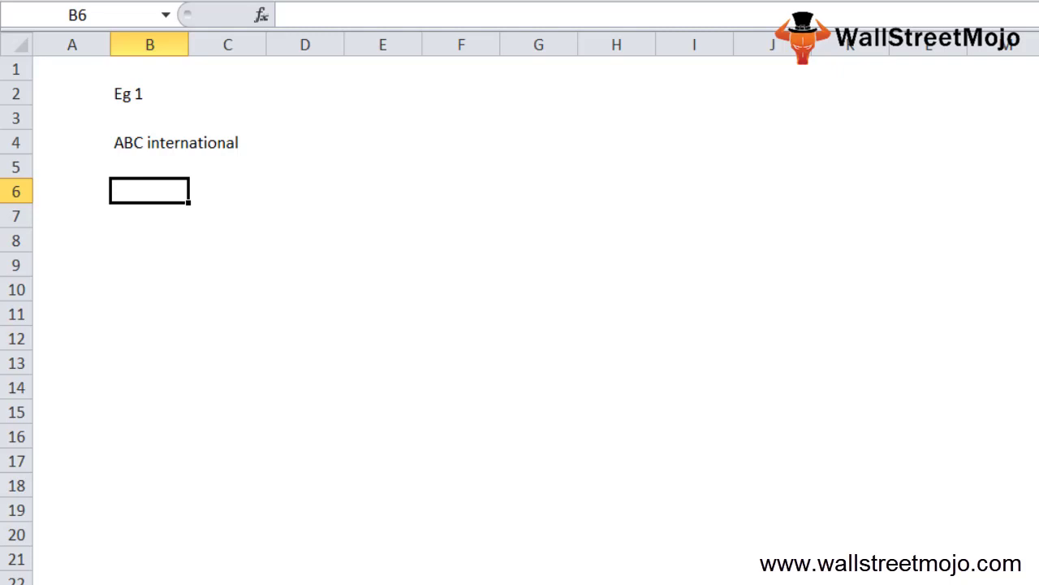
- Enter the label "Equipment" in cell B7, leaving two blank rows below the company name
left_click(149, 215)
key("F2")
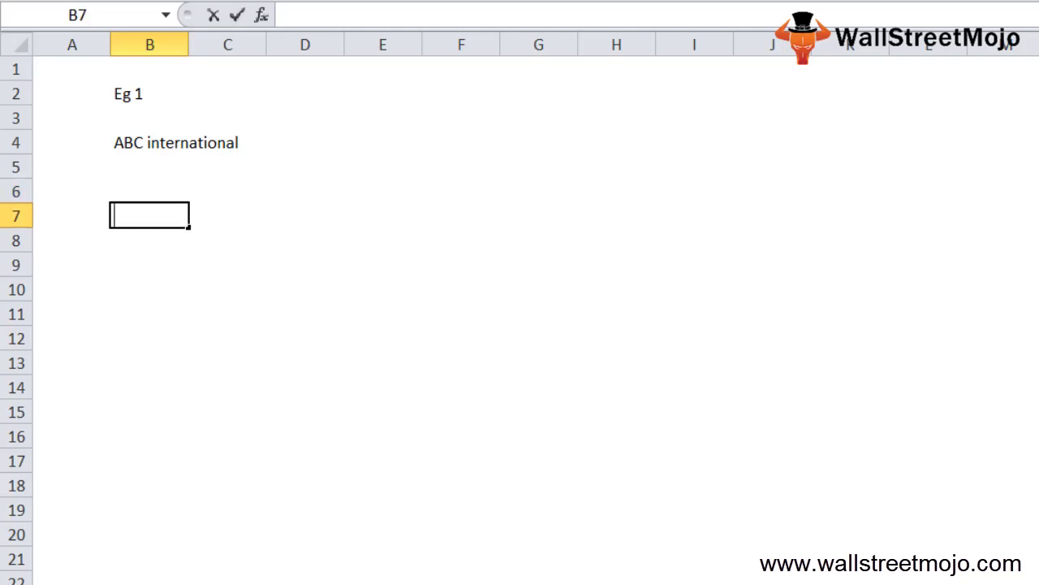
type("Equip")
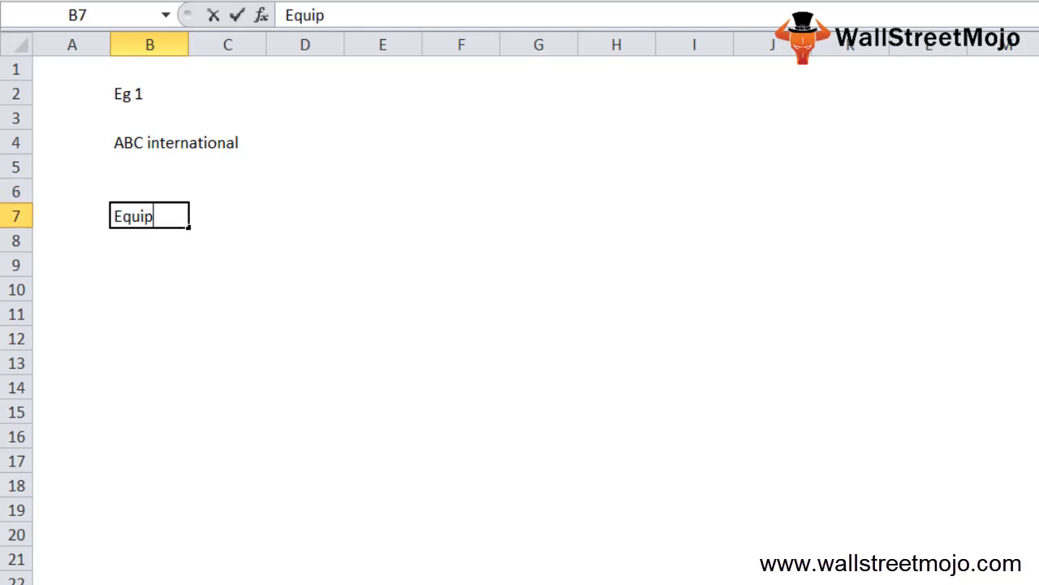
type("ment")
key("Return")
type("Va")
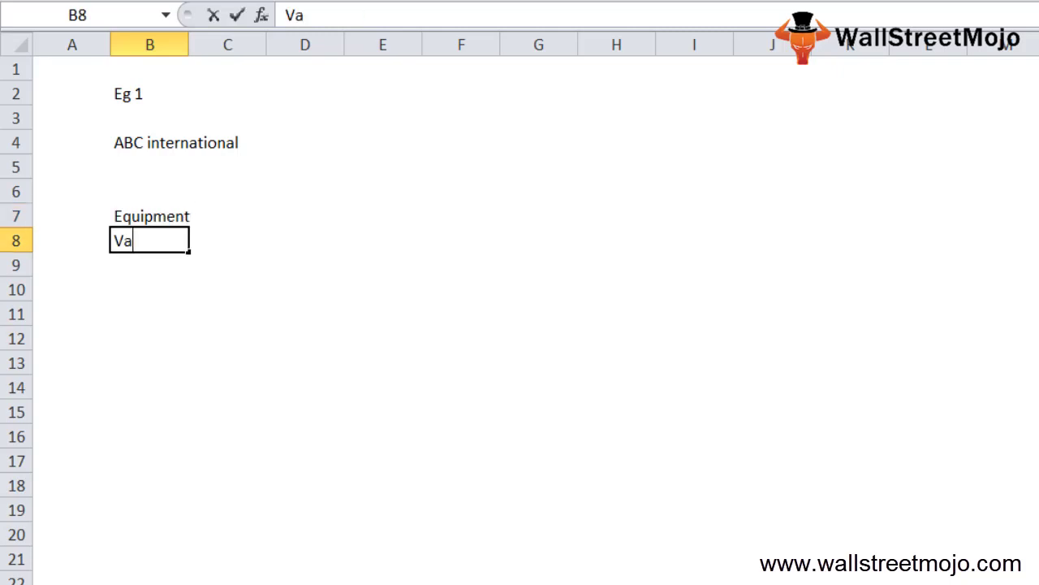
type("lued at")
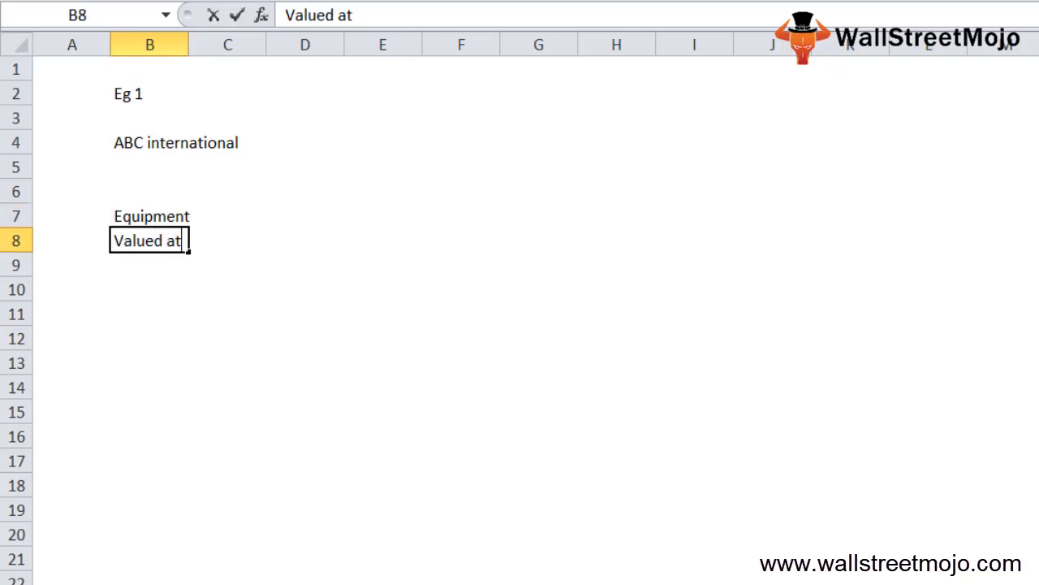
key("Escape")
- Enter 500000 in cell C7 as the equipment amount
key("Right")
key("Up")
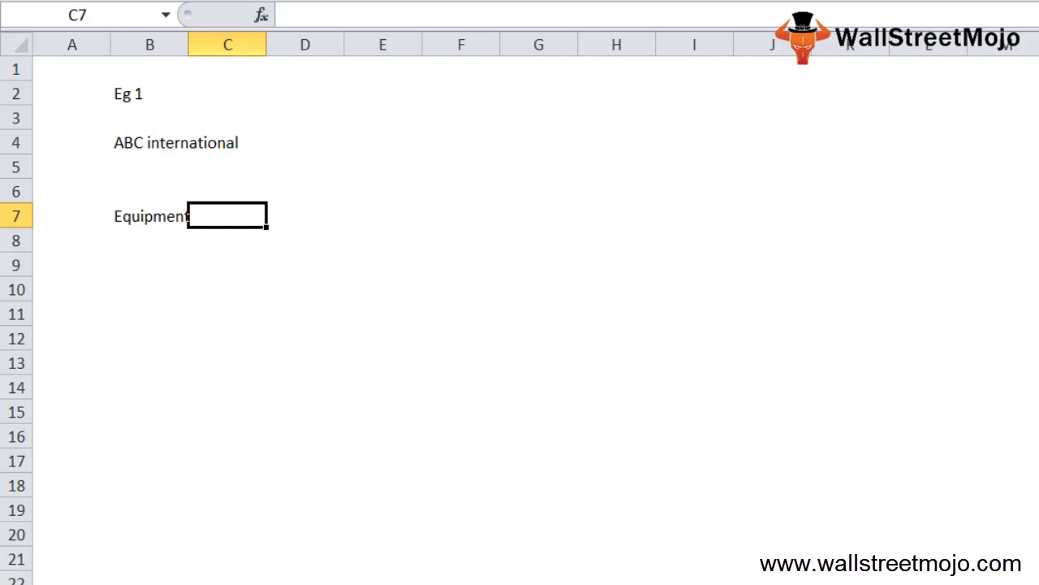
type("500000")
key("Return")
- Add "Inventory" in cell B8 with the amount 200000 in cell C8
key("Left")
key("Left")
key("Right")
type("I")
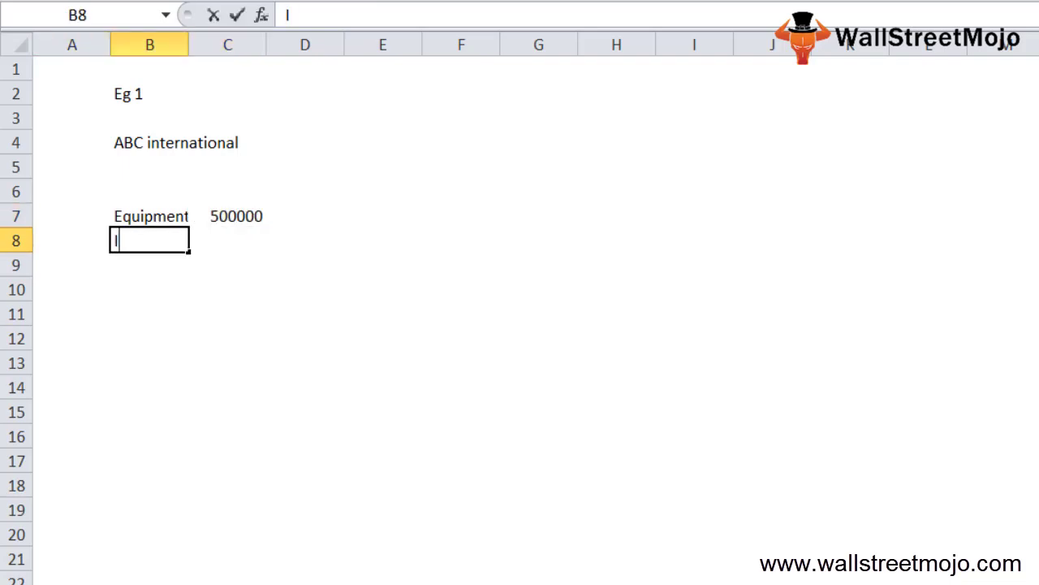
type("nventory")
key("Right")
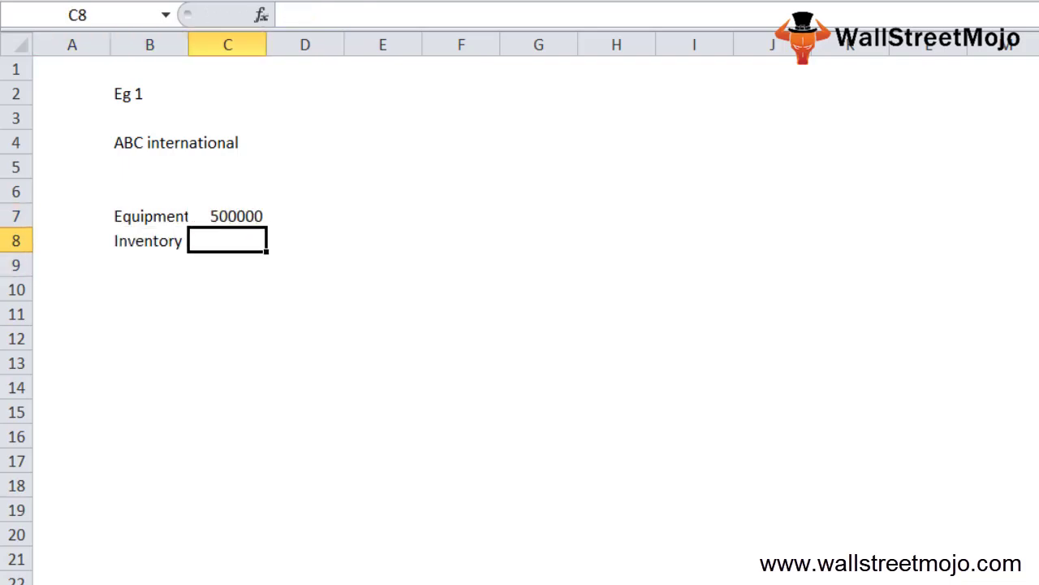
type("200000")
key("Return")
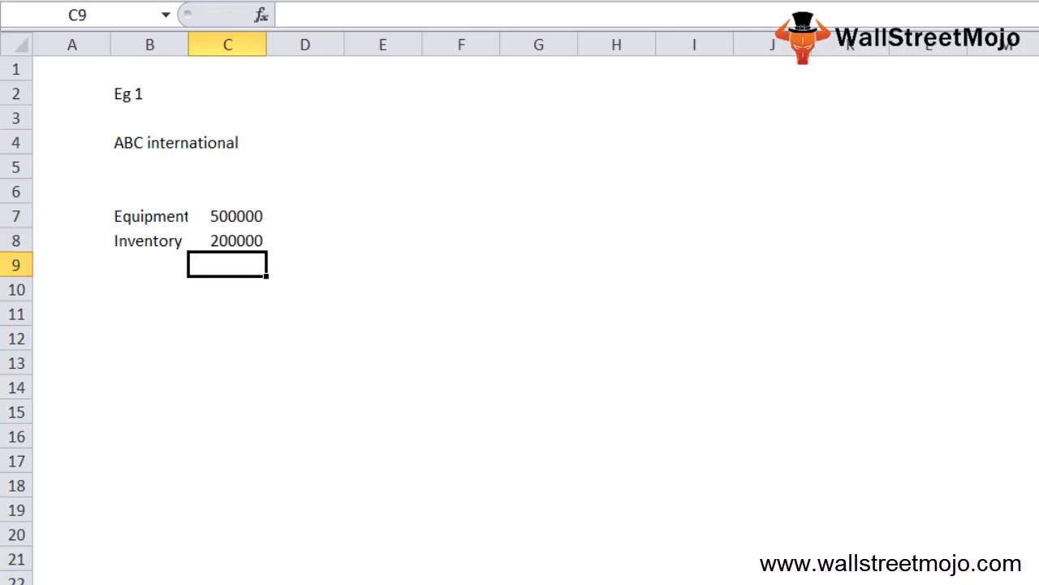
- Add "Business debtors" in cell B9 with the amount 400000 in cell C9
key("Left")
type("Busin")
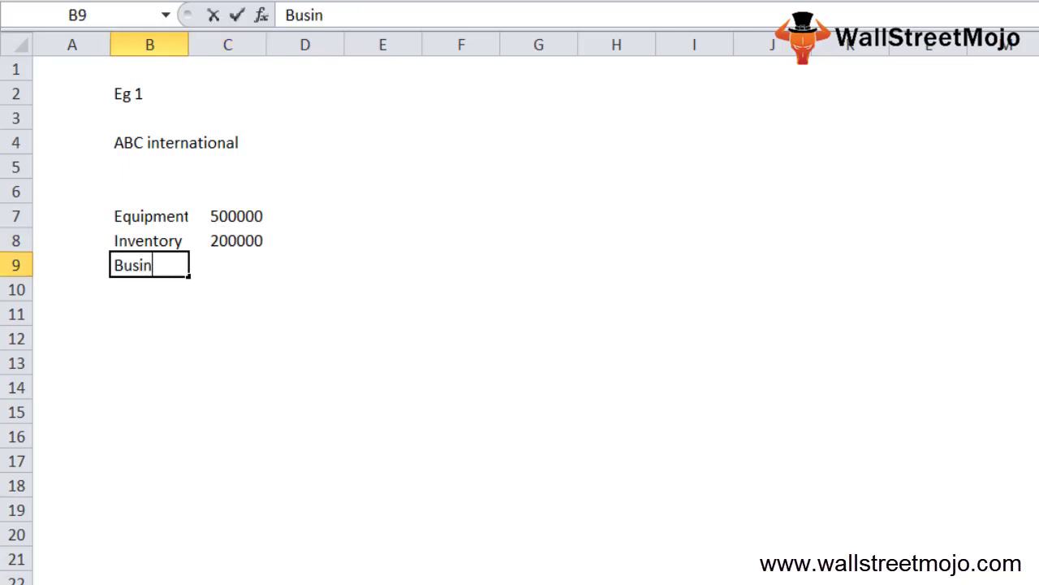
type("ess debtors")
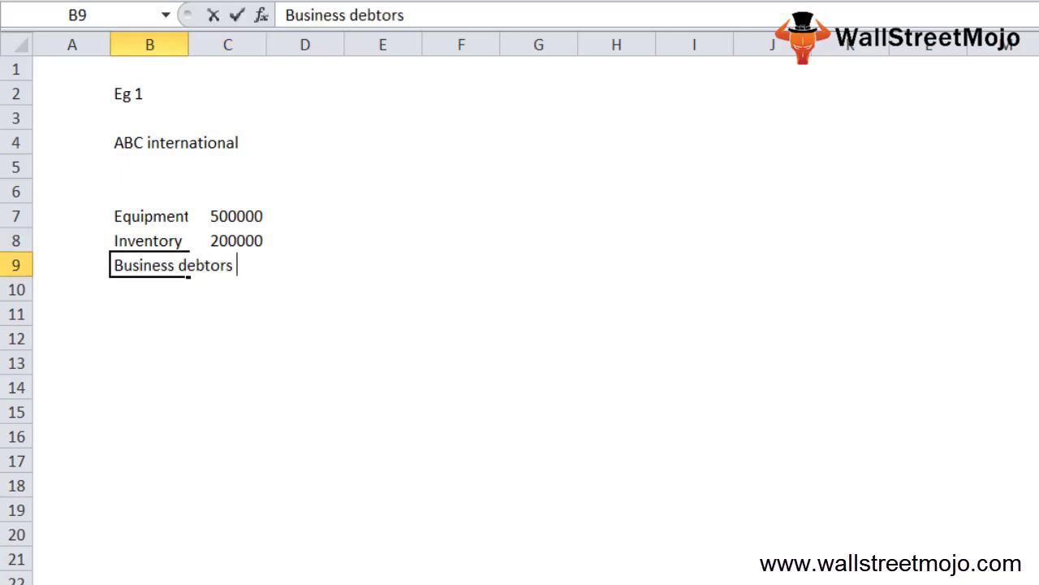
key("Tab")
type("4000000")
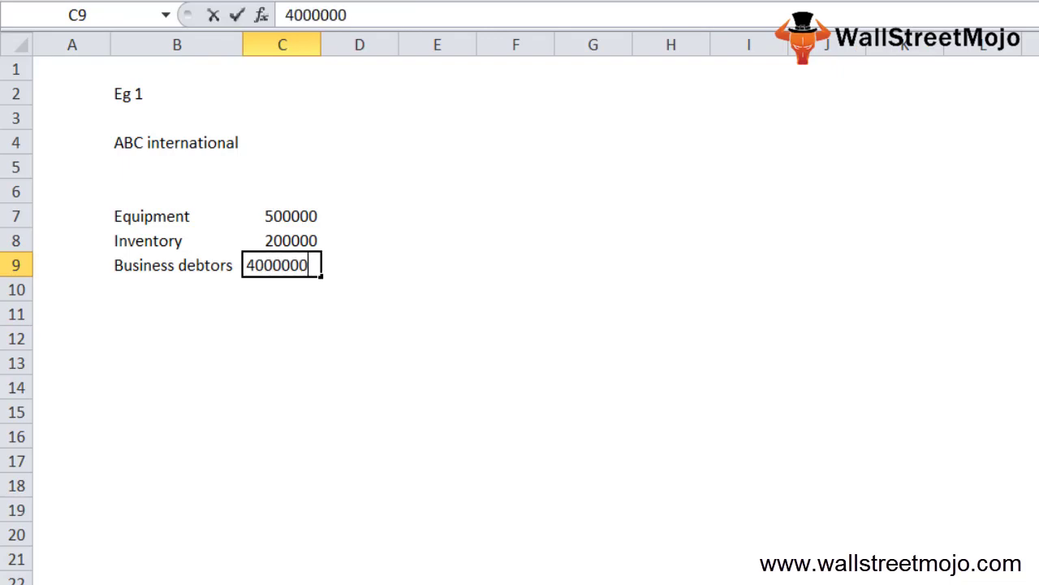
key("BackSpace")
key("Return")
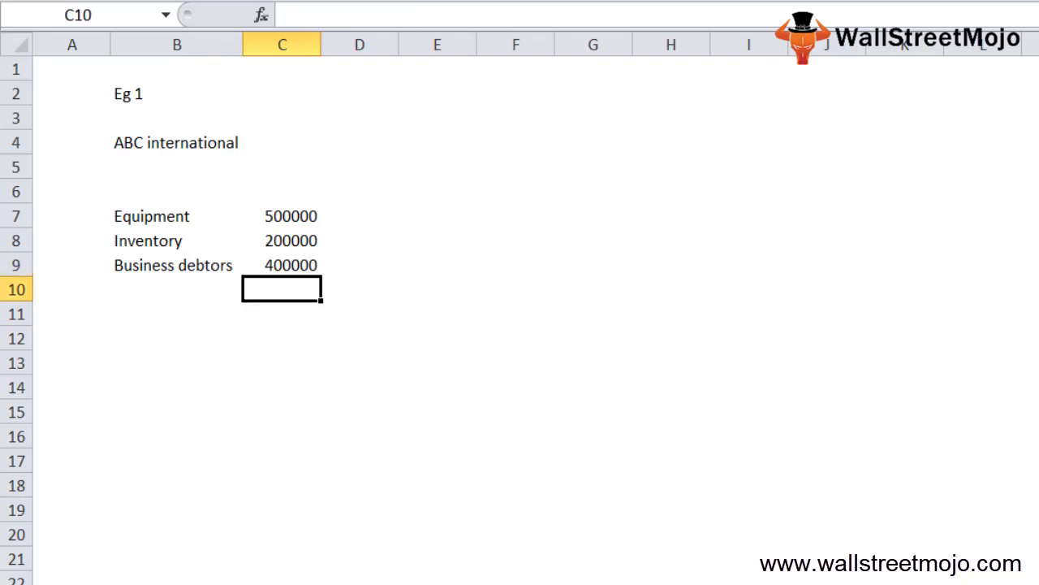
- Add "bank loan" in cell B10 with the amount 300000 in cell C10
left_click(176, 289)
type("bank loan")
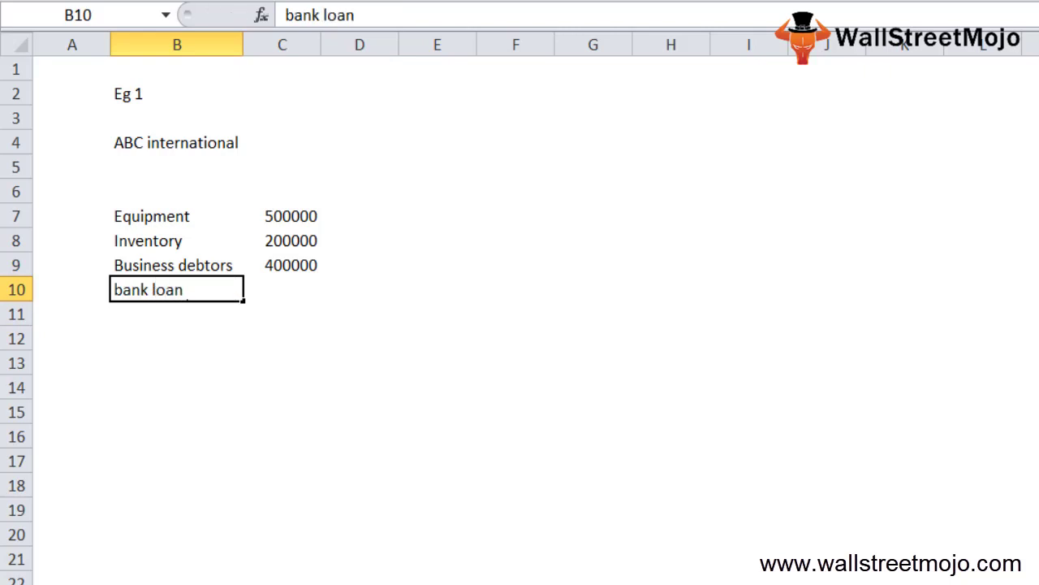
key("Tab")
type("3")
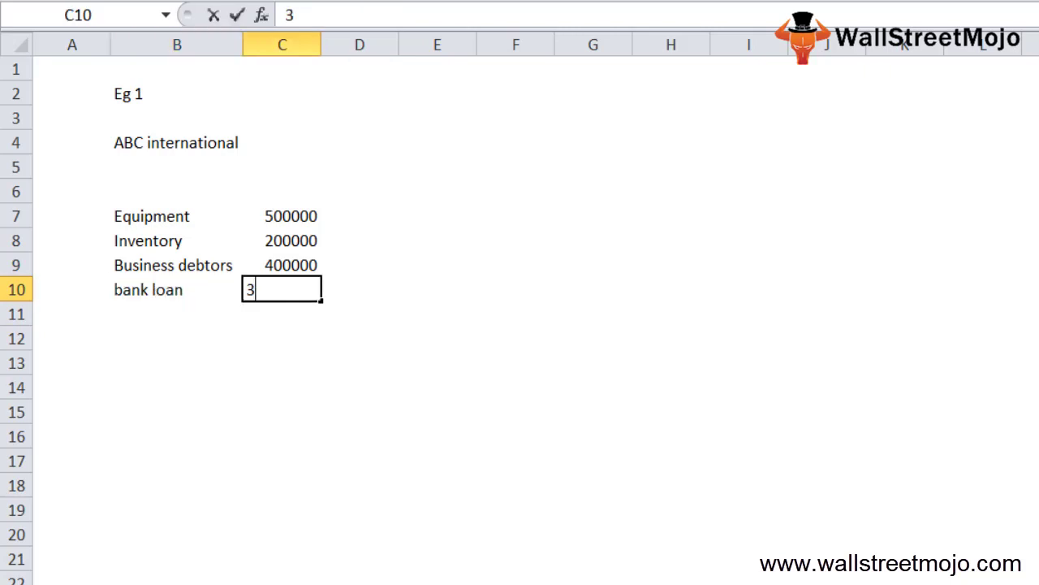
type("00000")
key("Return")
- Add "Business Creditors" in cell B11 with the amount 500000 in cell C11
left_click(176, 314)
type("Business ")
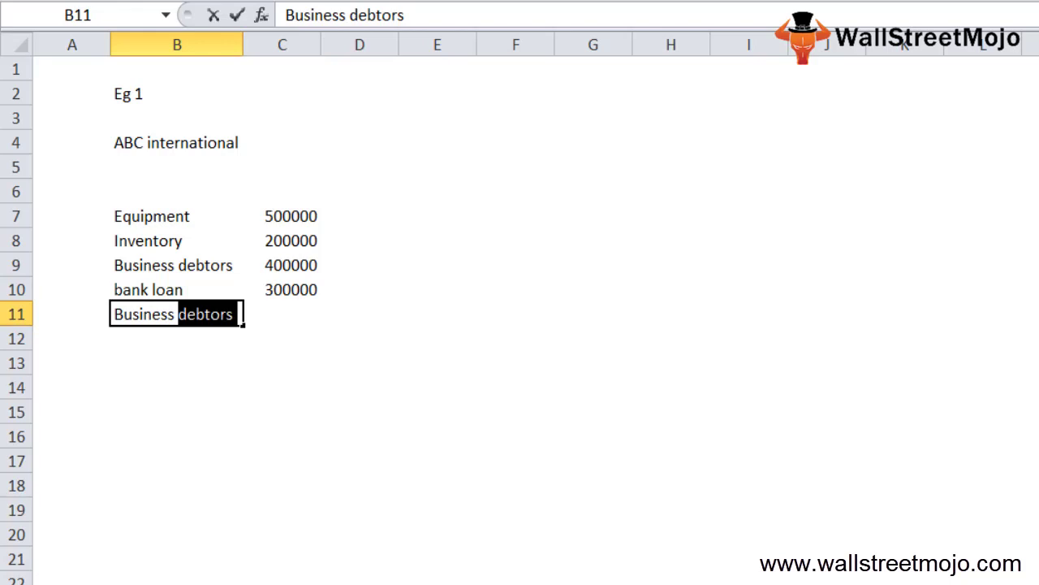
type("Creditors")
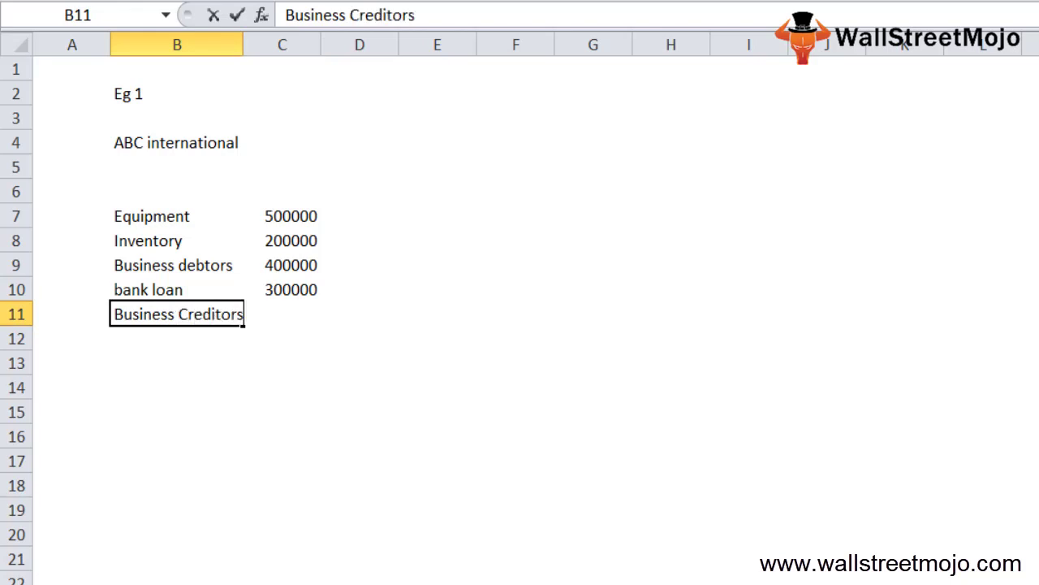
key("Tab")
type("500000")
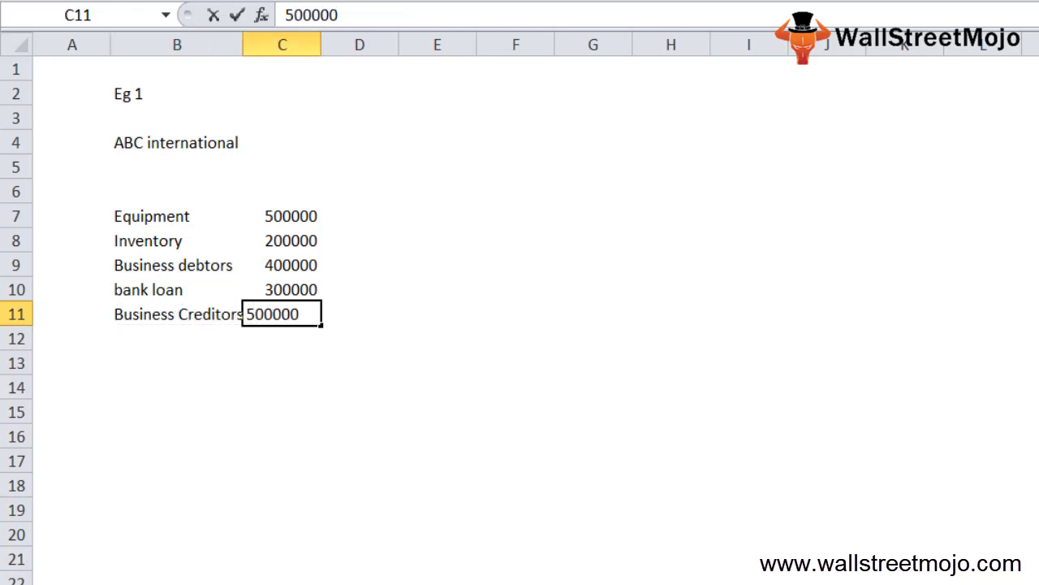
key("Return")
- Calculate owner's equity in cell C13 with the formula =C7+C8+C9-C10-C11, adding the assets and subtracting the liabilities
left_click(176, 362)
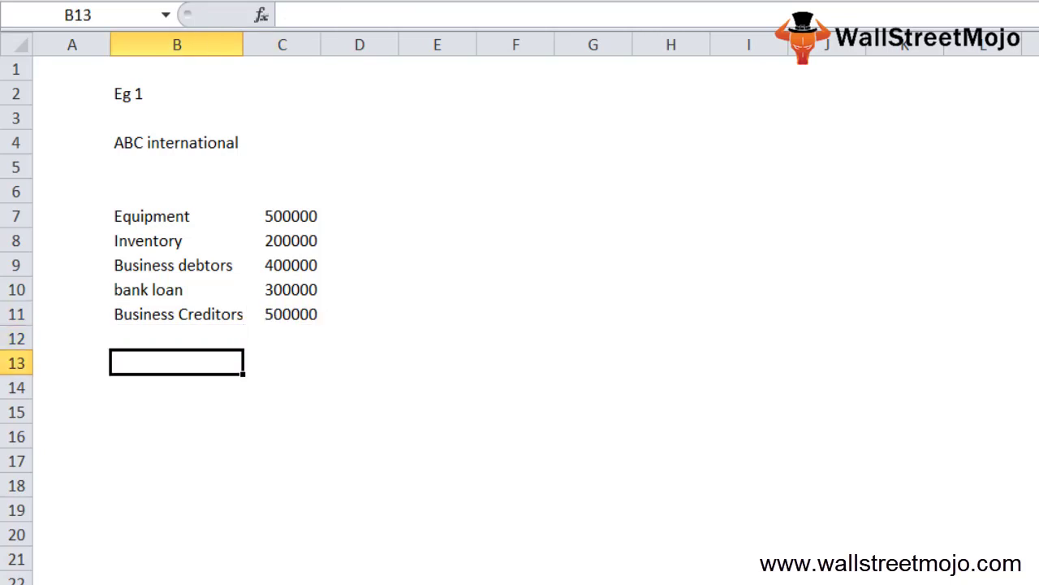
key("Right")
key("Up")
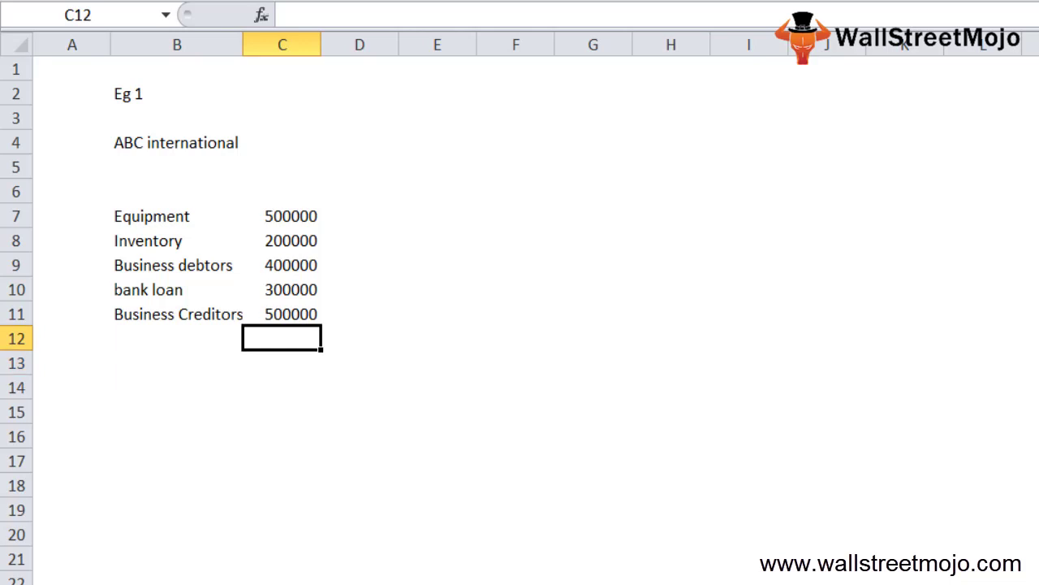
key("Down")
type("=")
key("Up")
key("Up")
key("Up")
key("Up")
key("Up")
key("Up")
type("+")
key("Up")
key("Up")
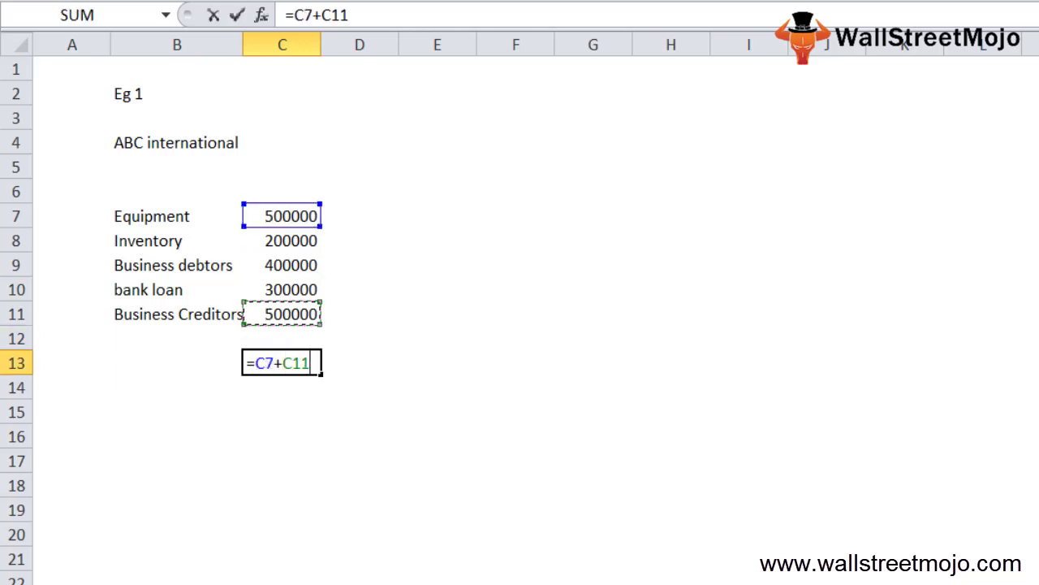
key("Up")
key("Up")
key("Up")
type("+")
key("Up")
key("Up")
key("Up")
key("Up")
type("-")
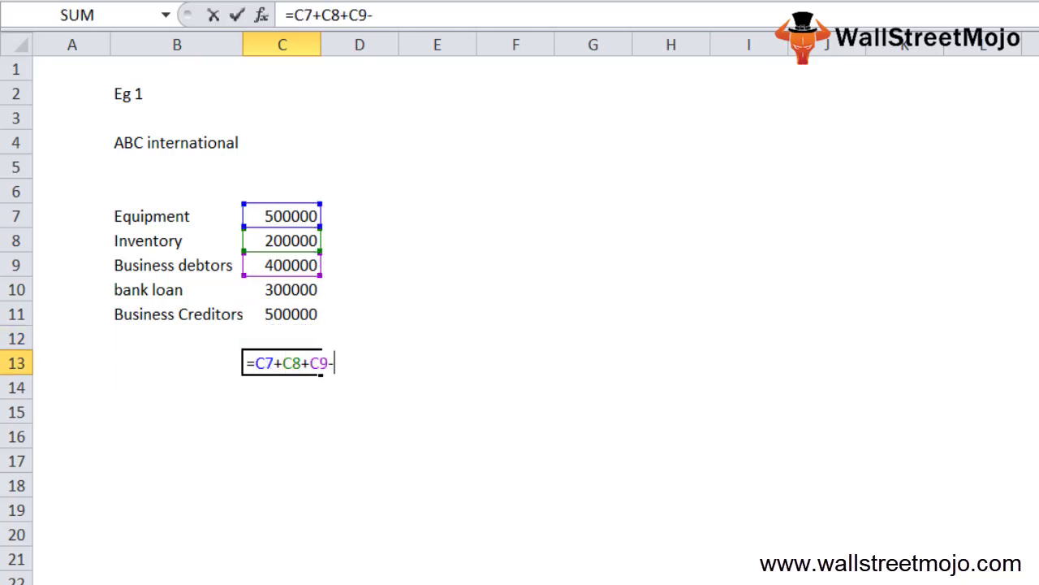
key("Down")
key("Down")
key("Up")
type("-")
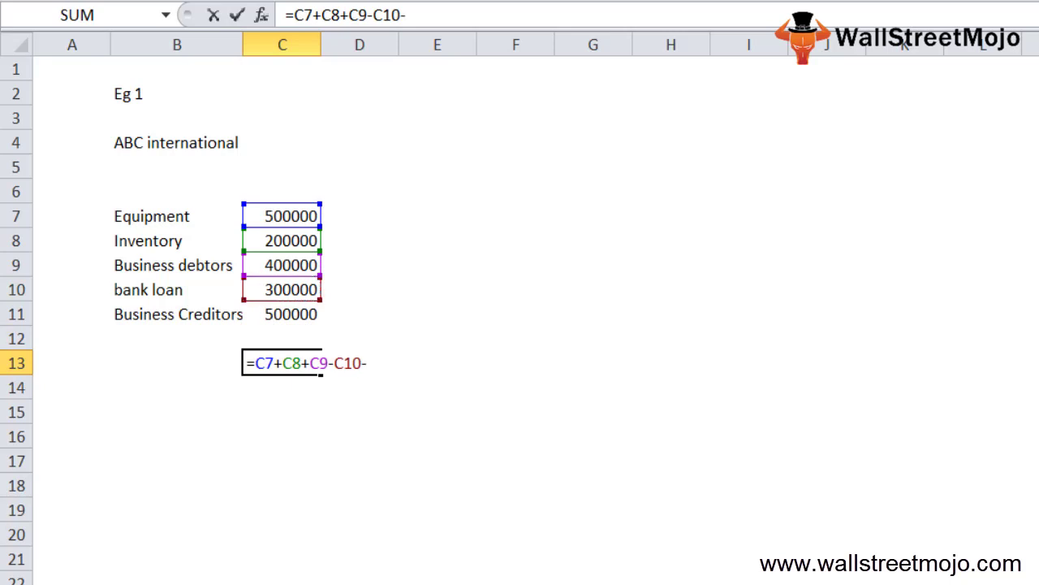
key("Up")
key("Up")
key("Return")
key("Up")
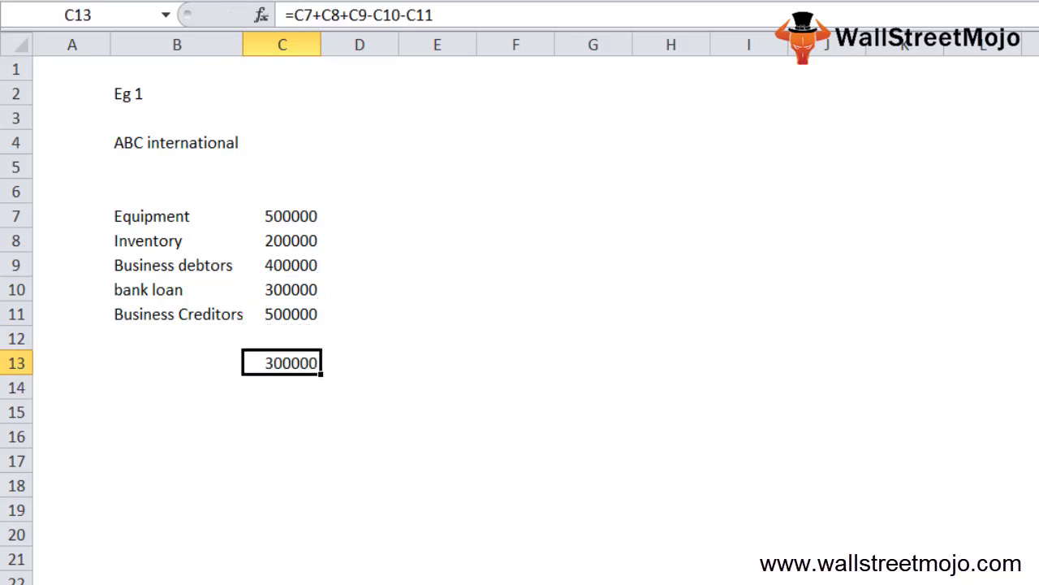
- Review the asset amounts in C7:C9, the liability amounts in C10:C11 and the equity formula in C13
key("Up")
key("Up")
key("Up")
key("Up")
key("Up")
key("Up")
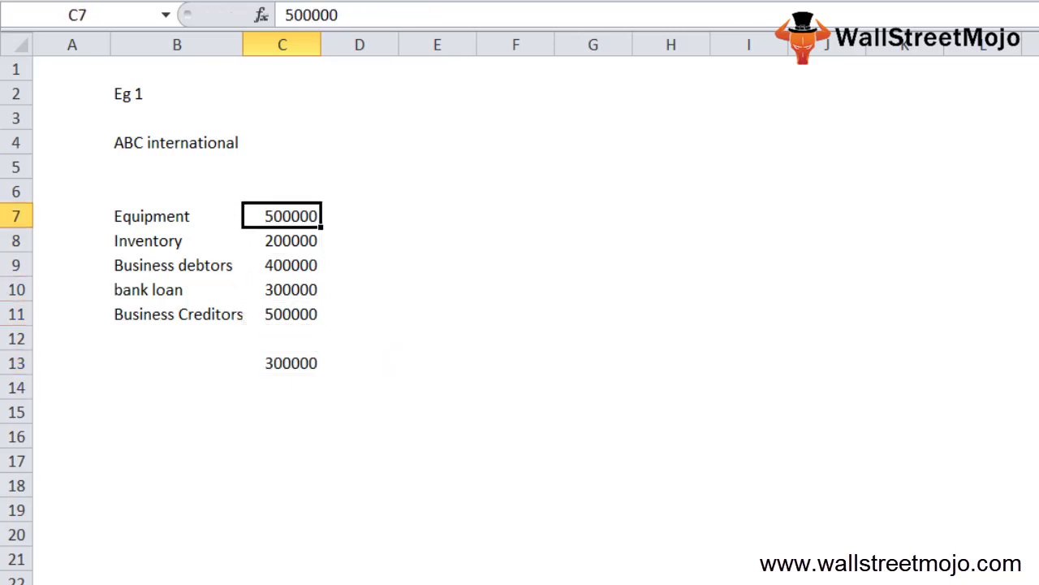
key("shift+Down")
key("shift+Down")
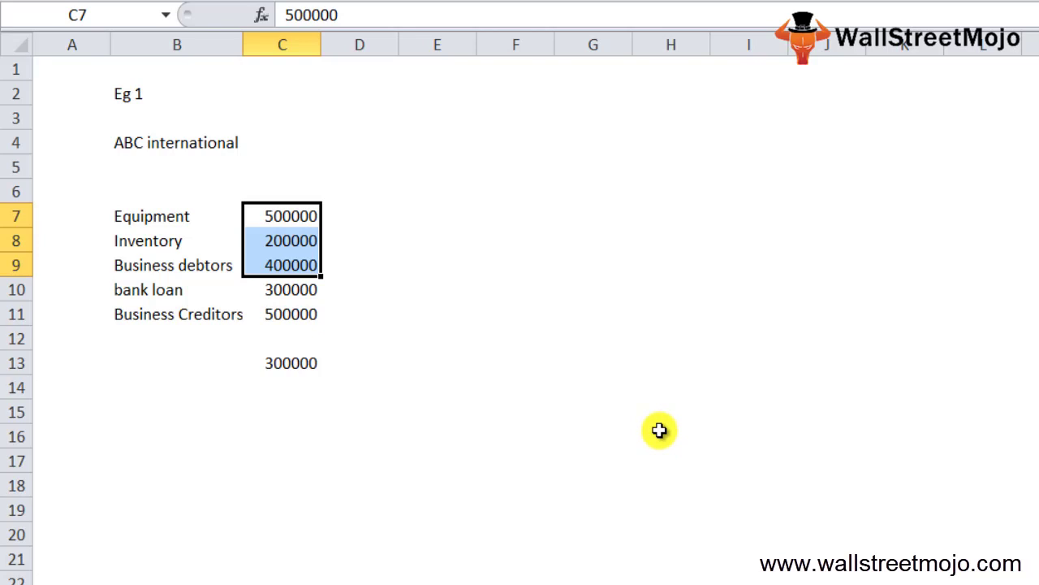
key("Down")
key("Down")
key("Down")
key("shift+Down")
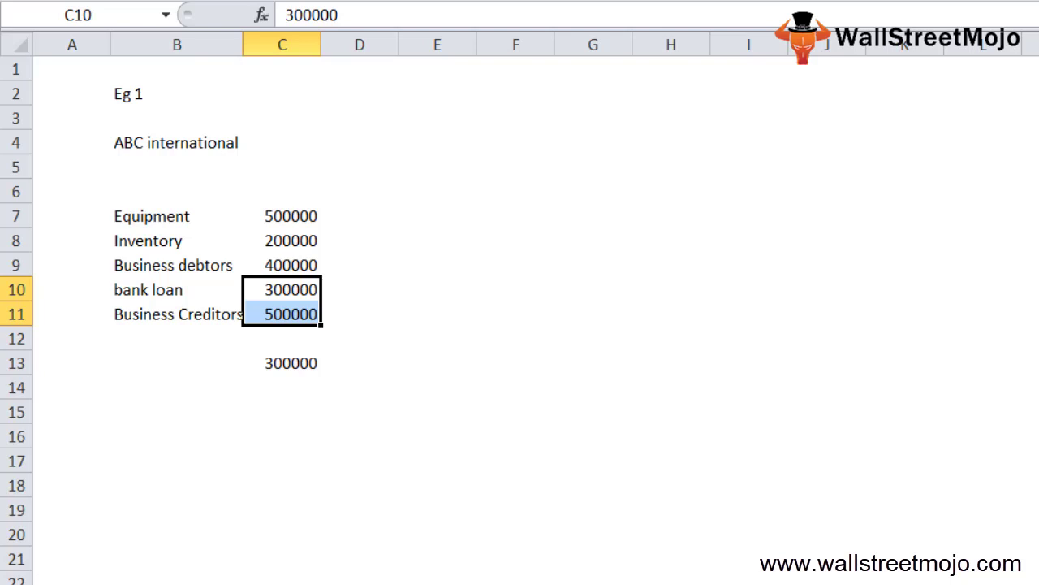
left_click(282, 363)
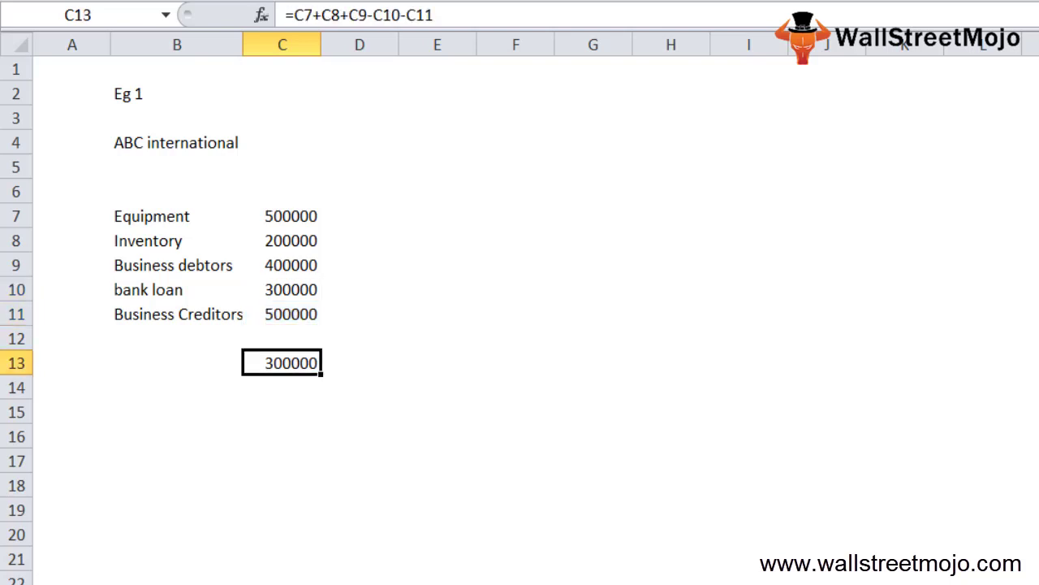
key("Up")
key("Up")
key("Down")
key("Down")
key("Up")
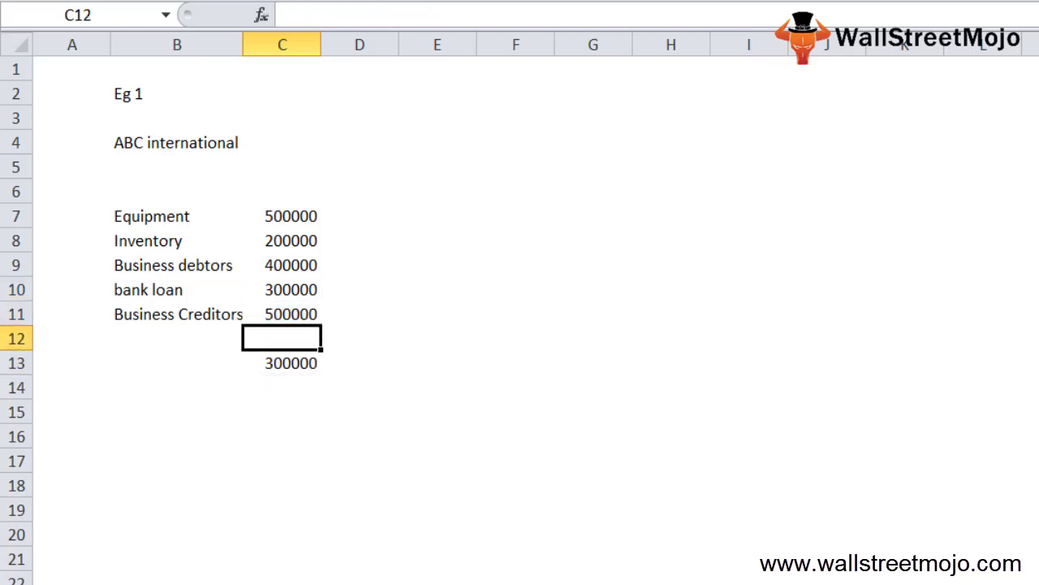
- Add "Common stock" in cell B15 with the amount 550000 in cell C15, one blank row below the equity result
key("Down")
key("Down")
key("Down")
key("Left")
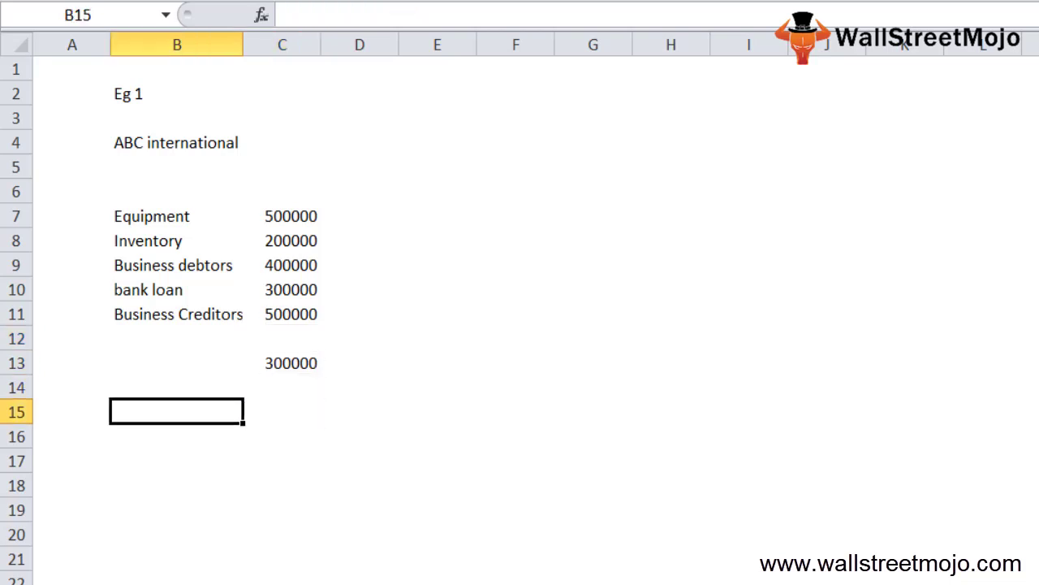
type("Common stock")
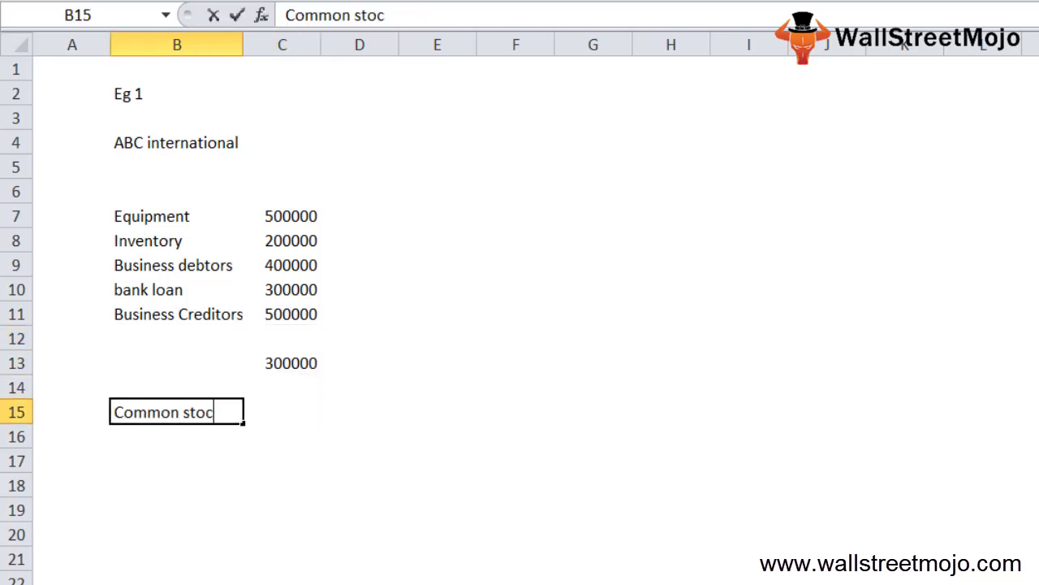
key("Return")
key("Up")
key("Right")
type("550000")
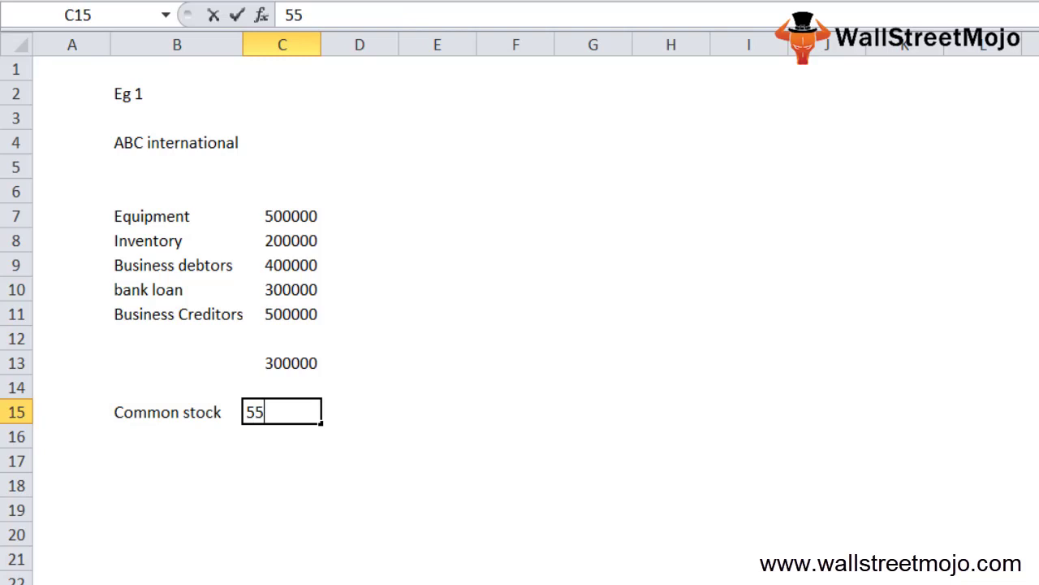
key("Return")
- Add "PS" in cell B16 with the amount 175000 in cell C16
key("Left")
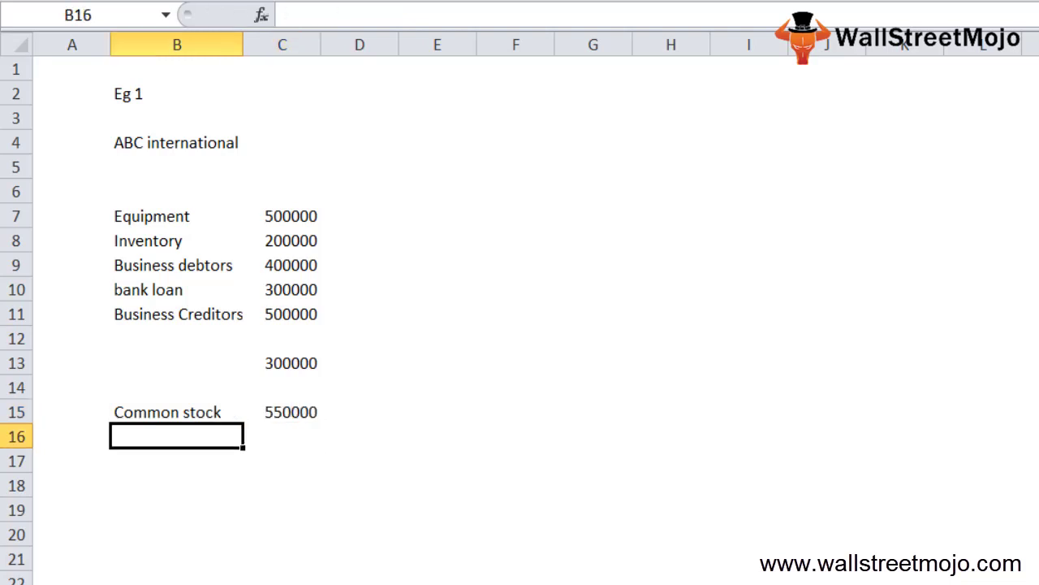
type("PS")
key("Return")
key("Up")
key("Right")
type("175")
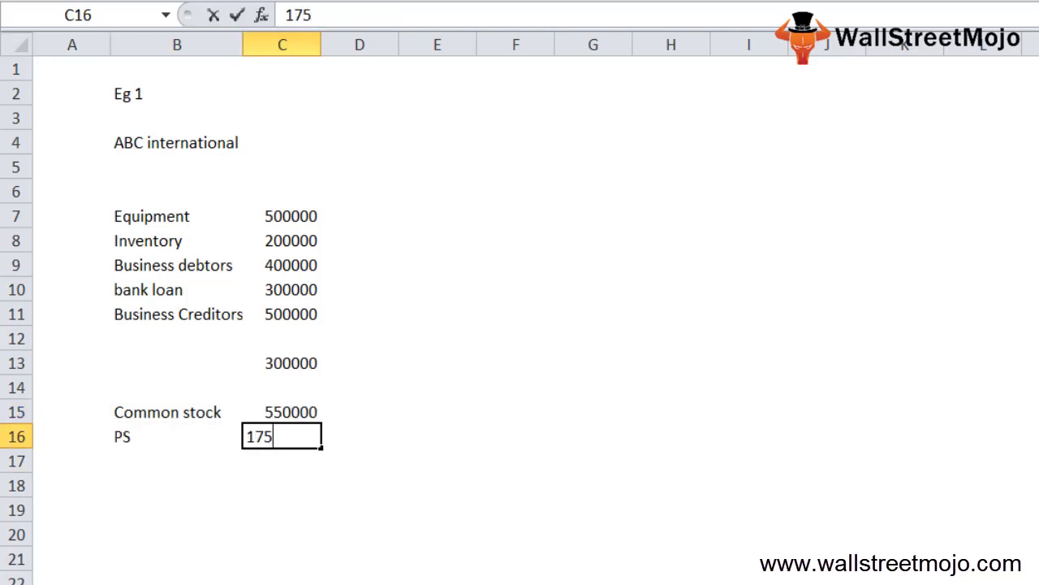
type("0000")
key("BackSpace")
key("Return")
- Add "RE" in cell B17 with the amount 250000 in cell C17
key("Left")
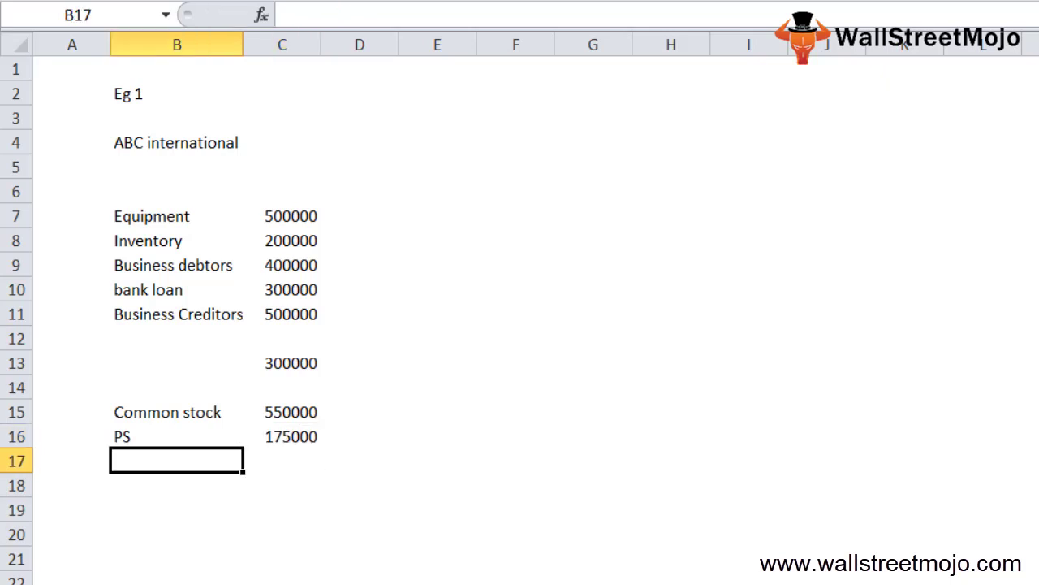
type("RE")
key("Return")
key("Up")
key("Right")
type("2")
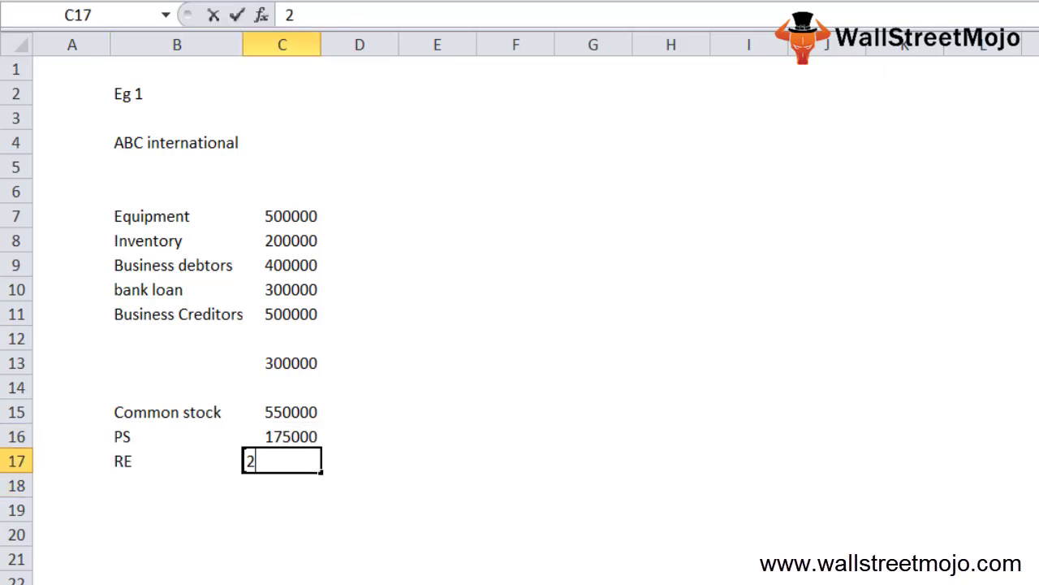
type("500000")
key("BackSpace")
key("Return")
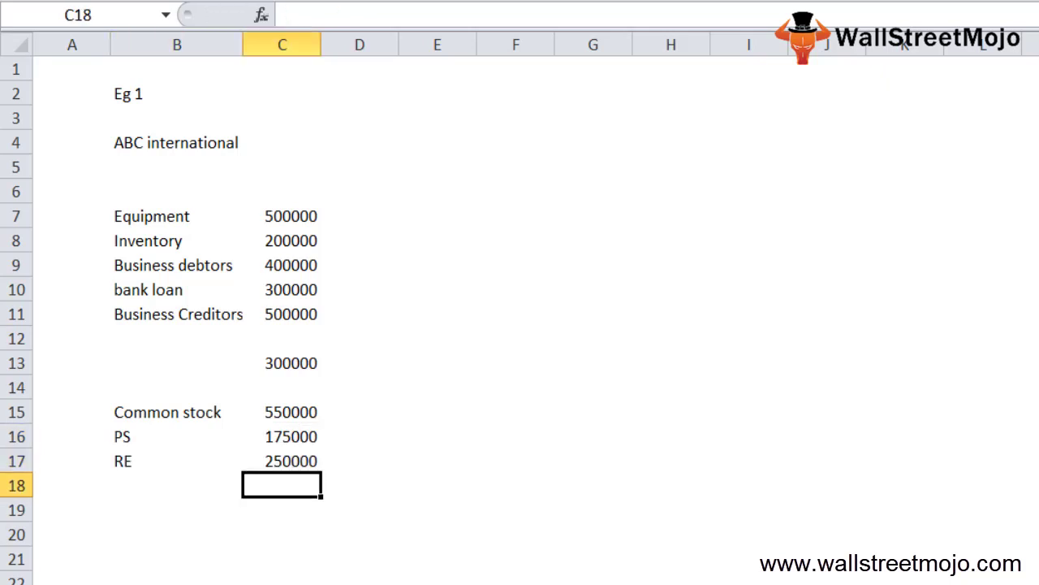
- Add "A& Other comp" in cell B18 with the amount 46000 in cell C18
key("Left")
type("Ac")
key("BackSpace")
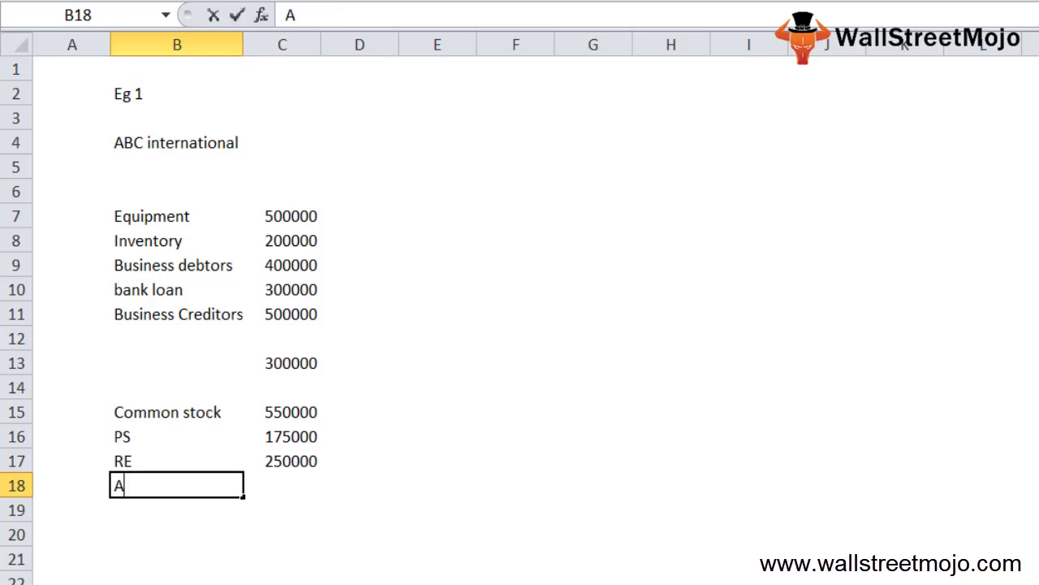
type("& Other comp")
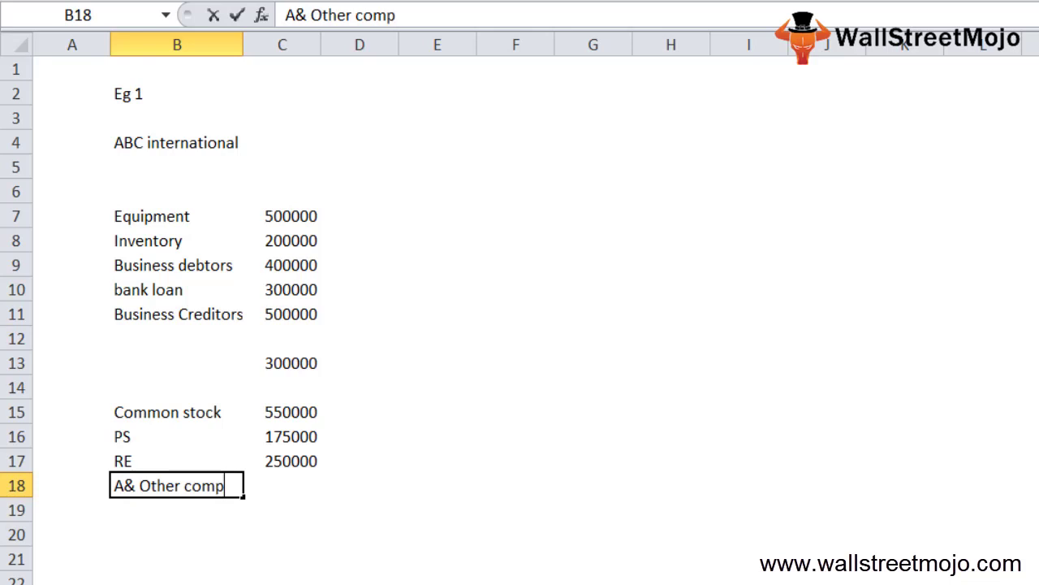
key("Right")
type("460")
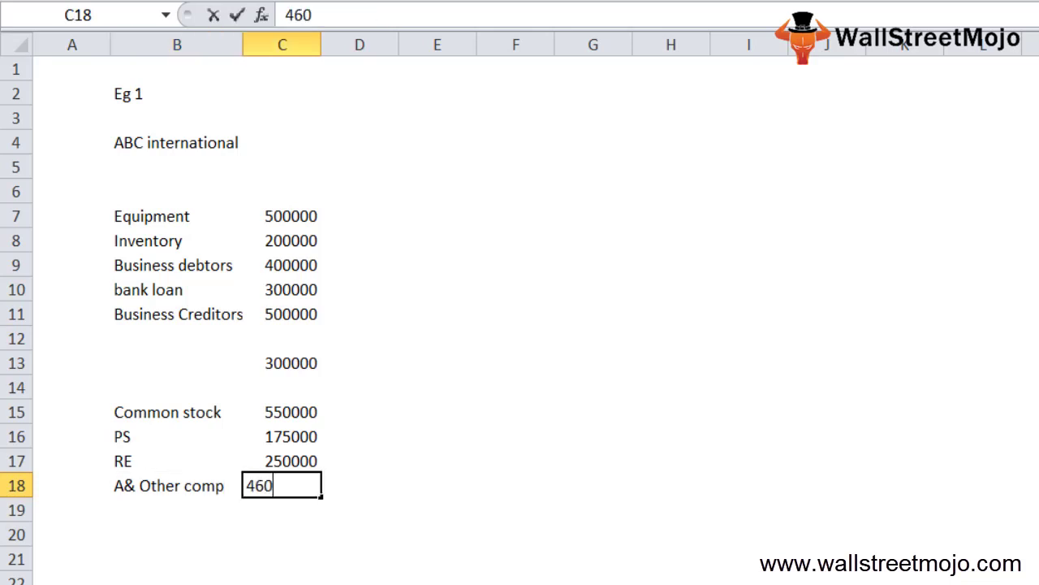
type("00")
key("Return")
- Add "Investment" in cell B19 with the amount 150000 in cell C19
key("Down")
key("Left")
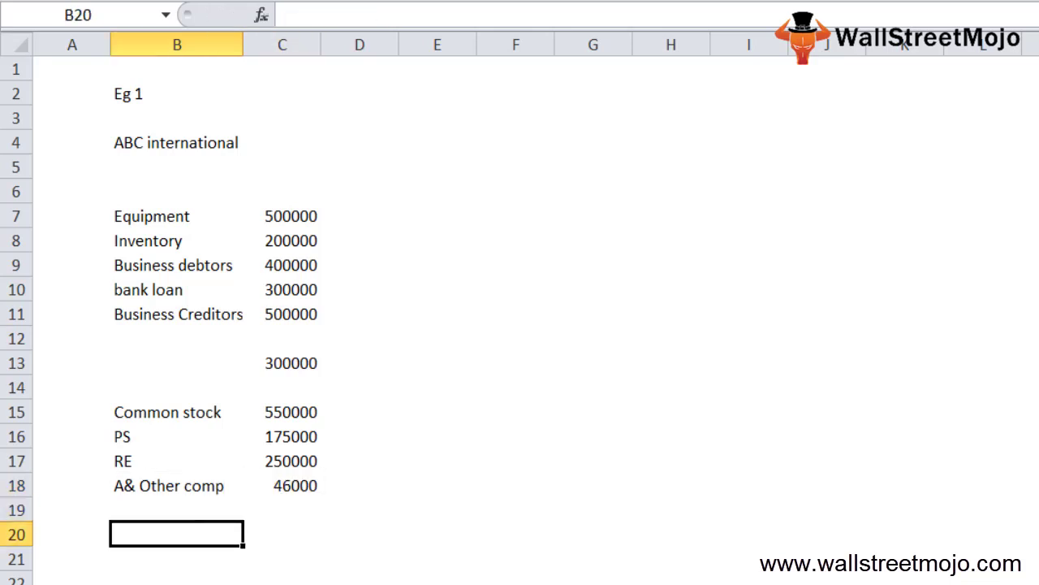
key("Up")
type("Inves")
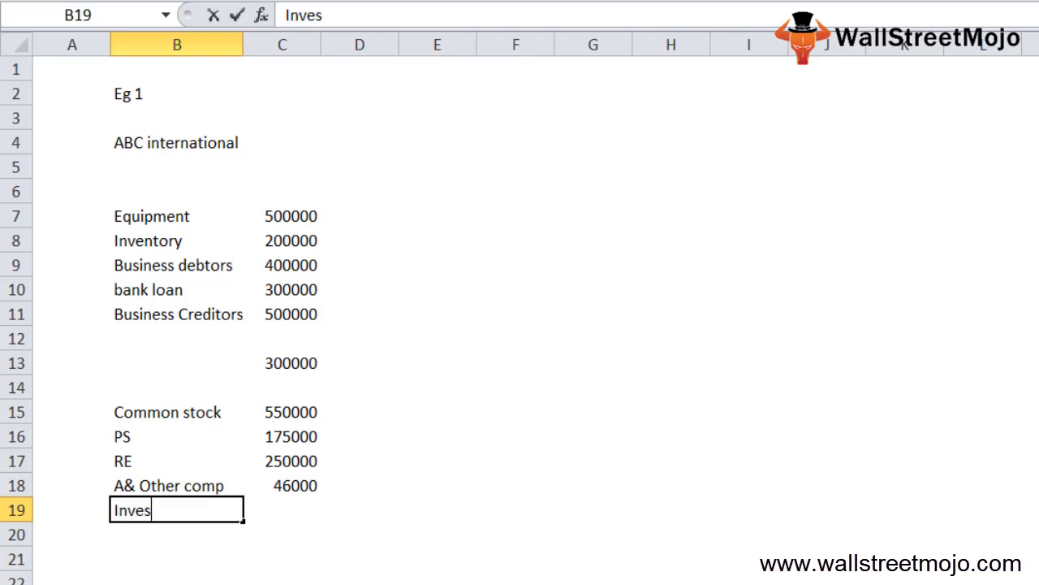
type("tment")
key("Return")
left_click(281, 510)
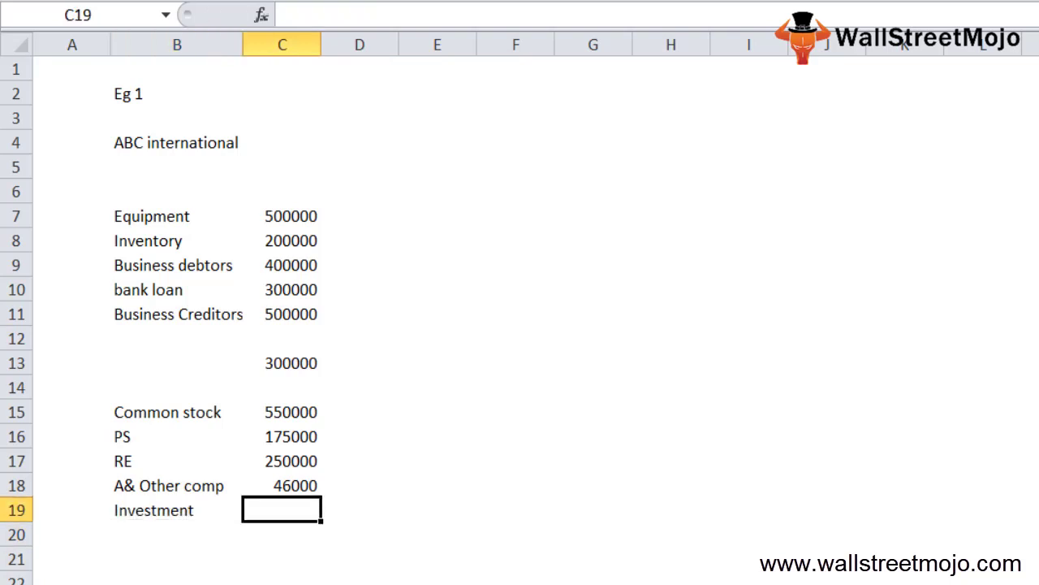
left_click(360, 510)
left_click(281, 509)
type("150000")
key("Return")
- Review the equity component amounts in column C, highlighting the range from Common stock in C15 downward
left_click(176, 559)
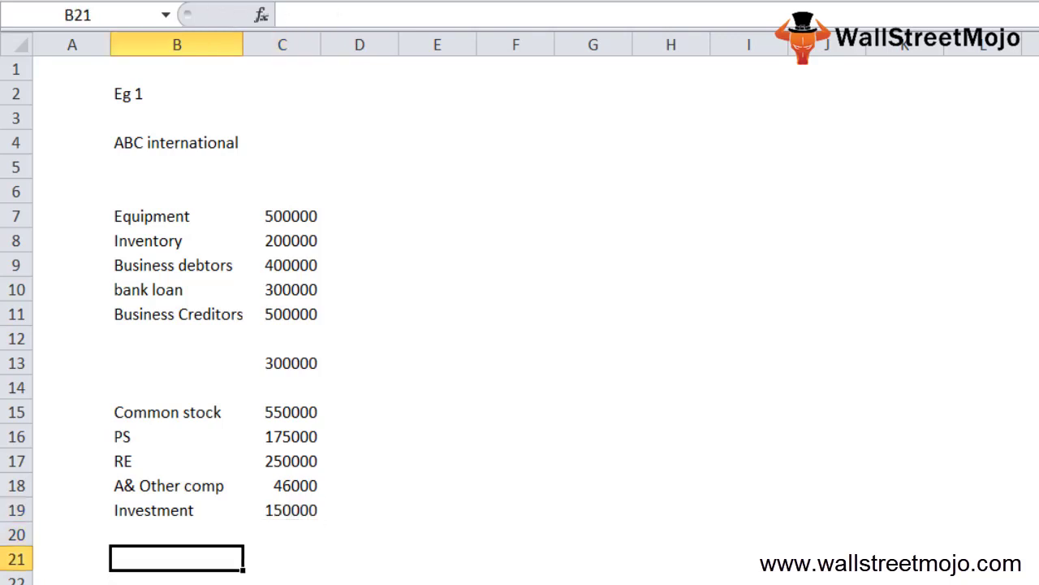
key("Down")
key("Down")
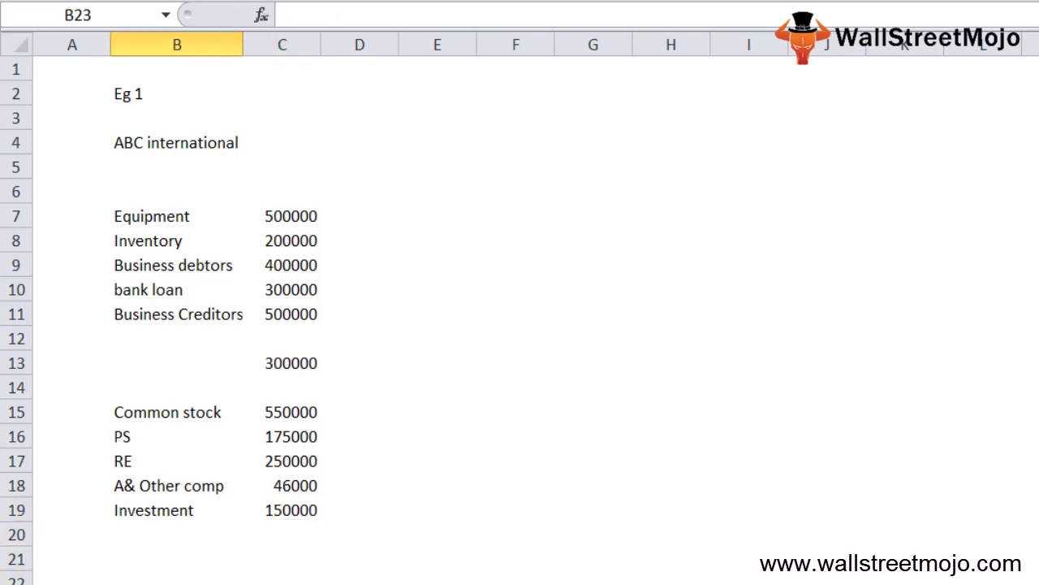
key("Up")
key("Up")
key("Up")
key("Up")
key("Up")
key("Up")
key("Up")
key("Up")
key("Right")
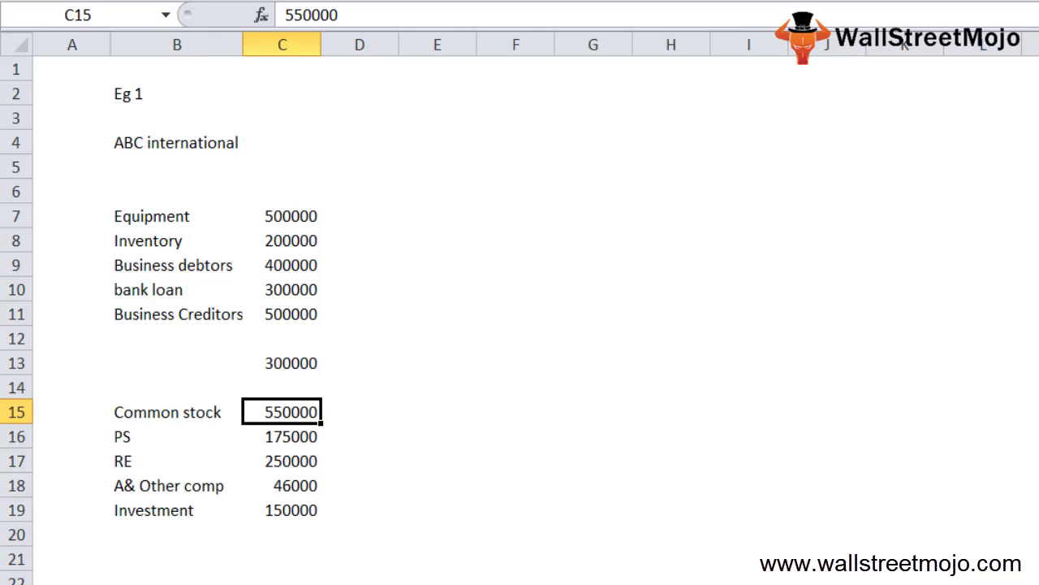
key("shift+Down")
key("shift+Down")
key("shift+Down")
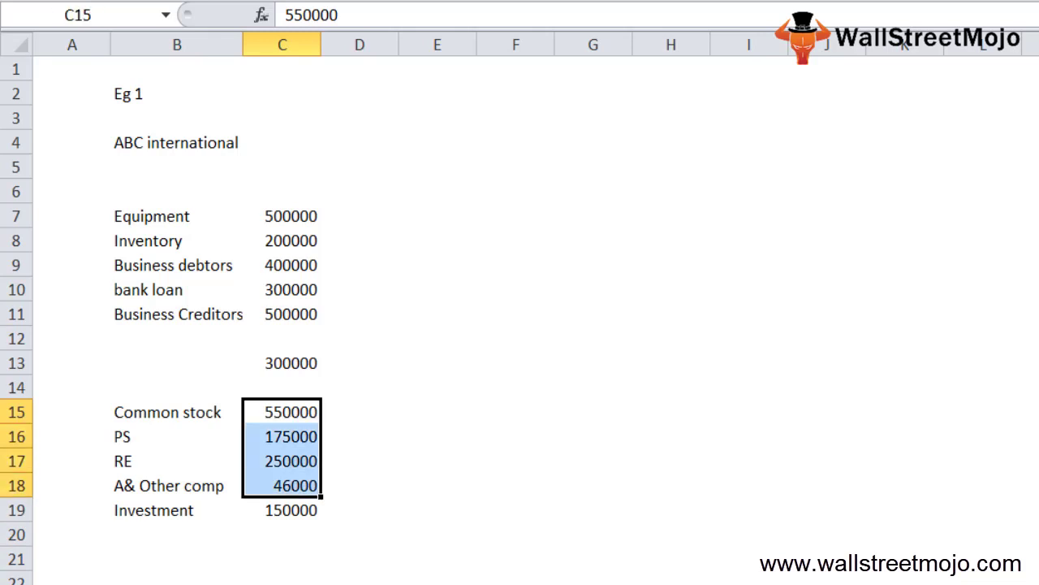
key("shift+Down")
- Total the equity components in cell C21 with the formula =C15+C16+C17+C18, leaving out Investment
key("Down")
key("Down")
key("Down")
key("Down")
key("Down")
key("Down")
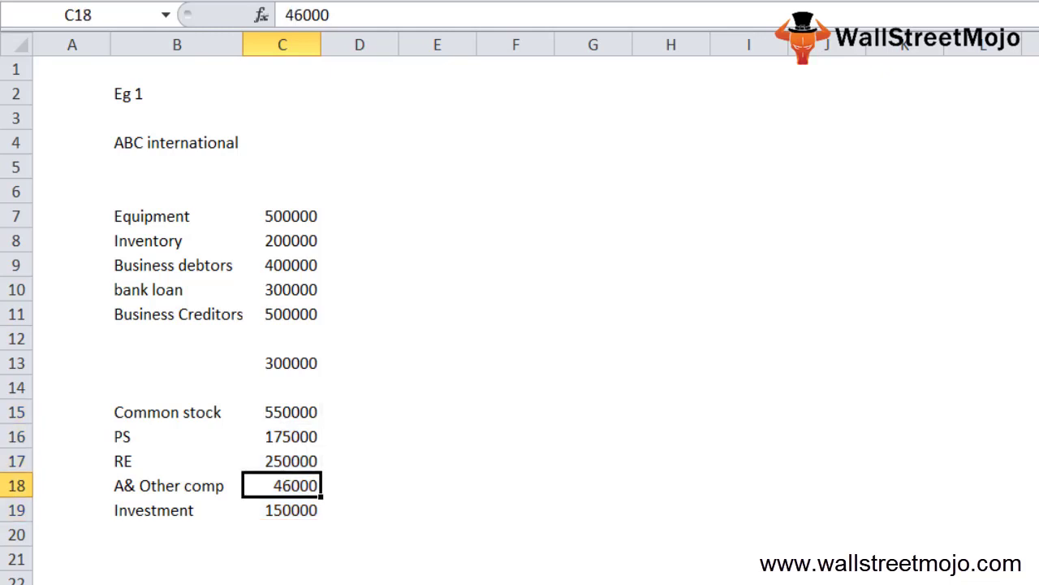
type("=C20")
key("Up")
key("Up")
key("Up")
key("Up")
key("Up")
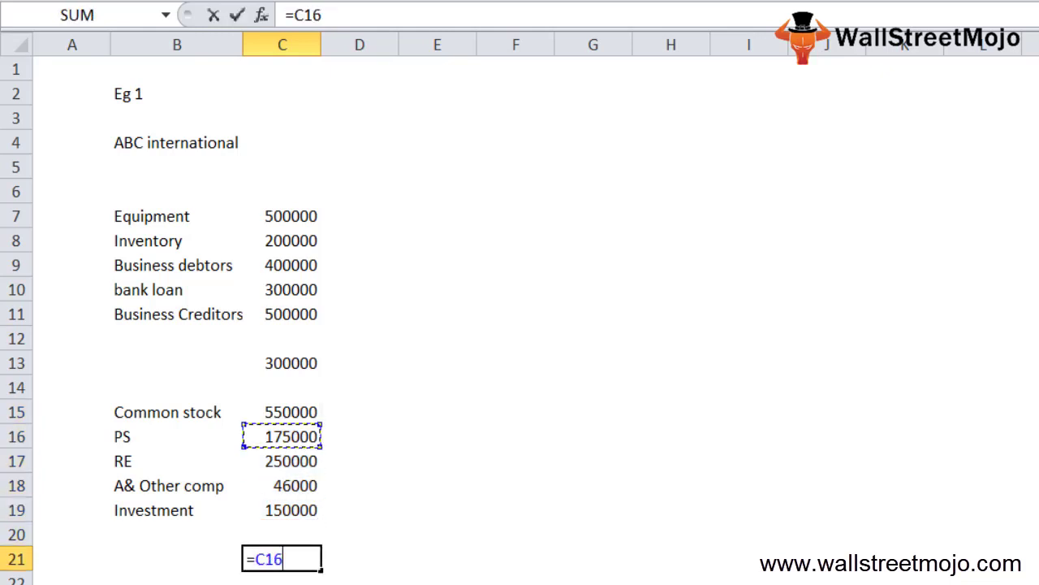
type("+")
key("Up")
key("Up")
key("Up")
key("Up")
key("Up")
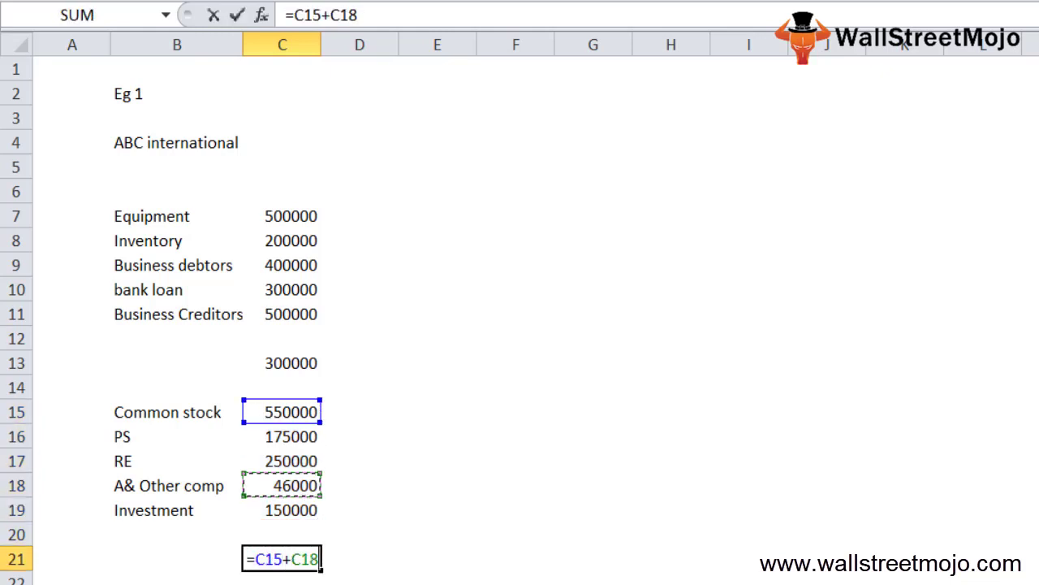
type("+")
key("Up")
key("Up")
key("Up")
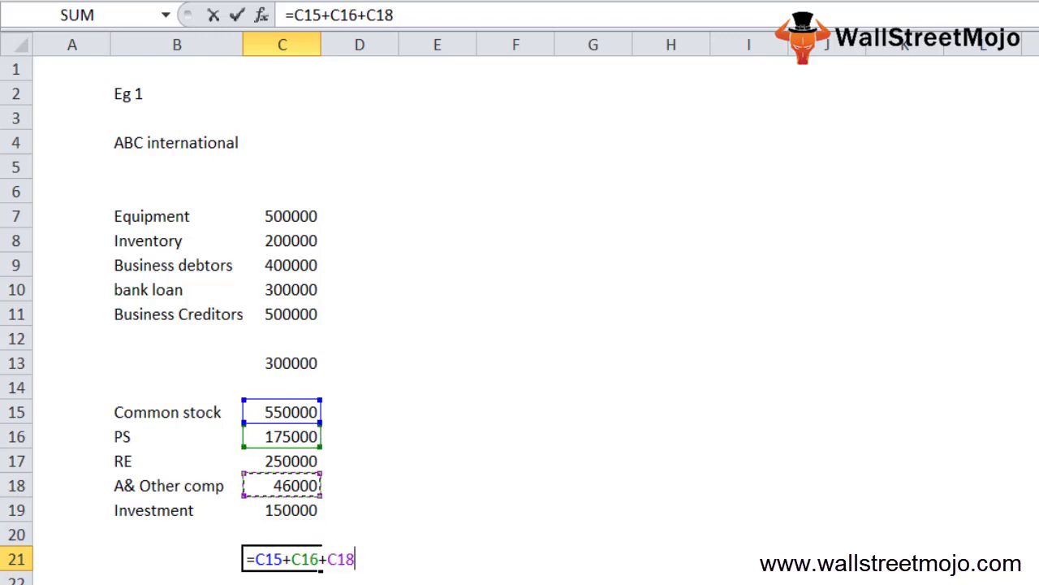
key("Up")
type("+")
key("Up")
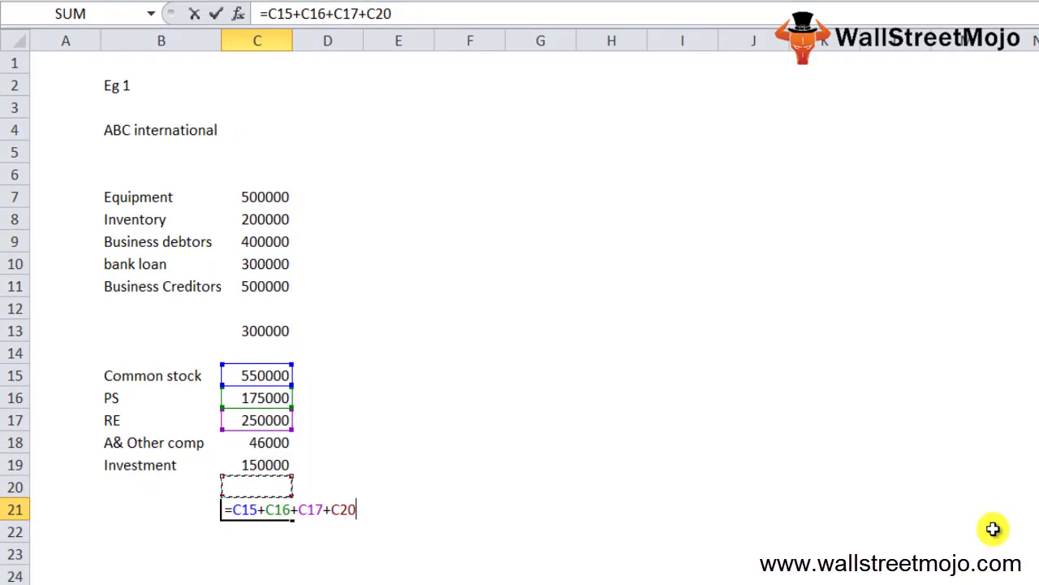
key("Up")
key("Up")
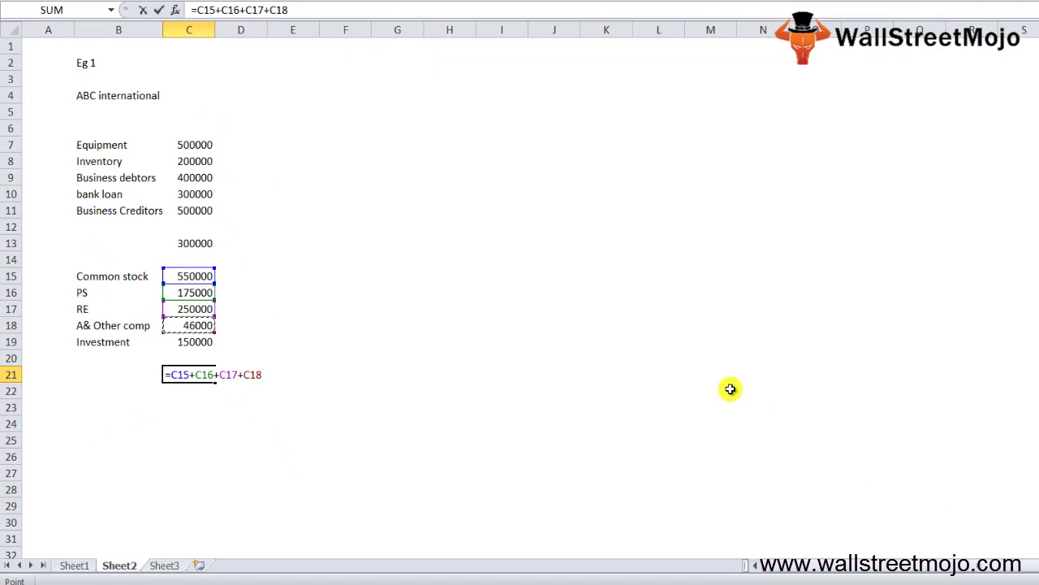
key("Return")
- Review the Investment entry in row 19 and the A& Other comp entry in row 18 against the total
key("Up")
key("Up")
key("Up")
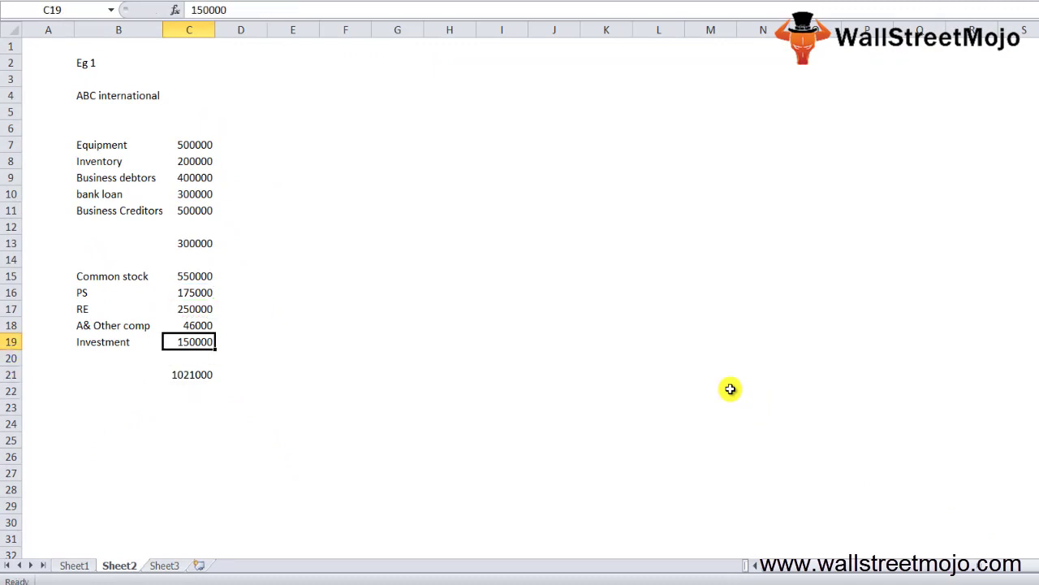
key("shift+space")
key("Down")
key("Down")
key("Down")
key("Down")
key("Left")
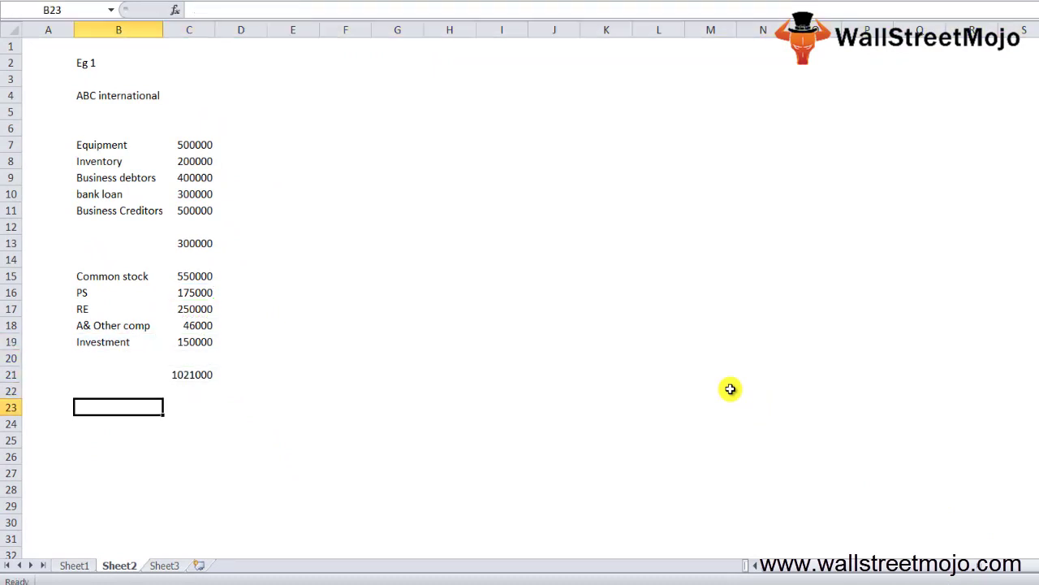
key("Down")
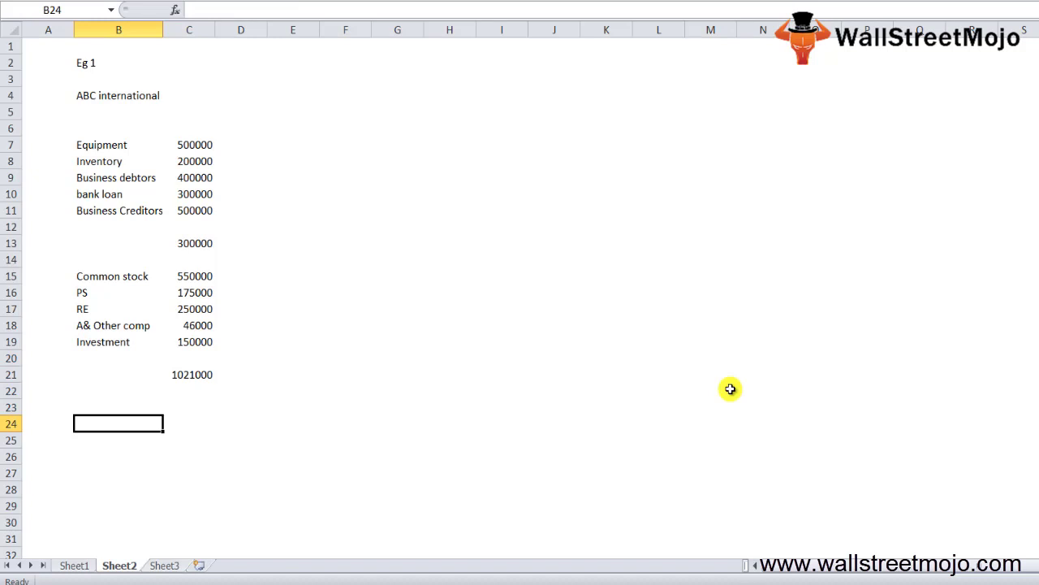
key("Up")
key("Up")
key("Up")
key("Up")
key("Up")
key("Up")
key("shift+space")
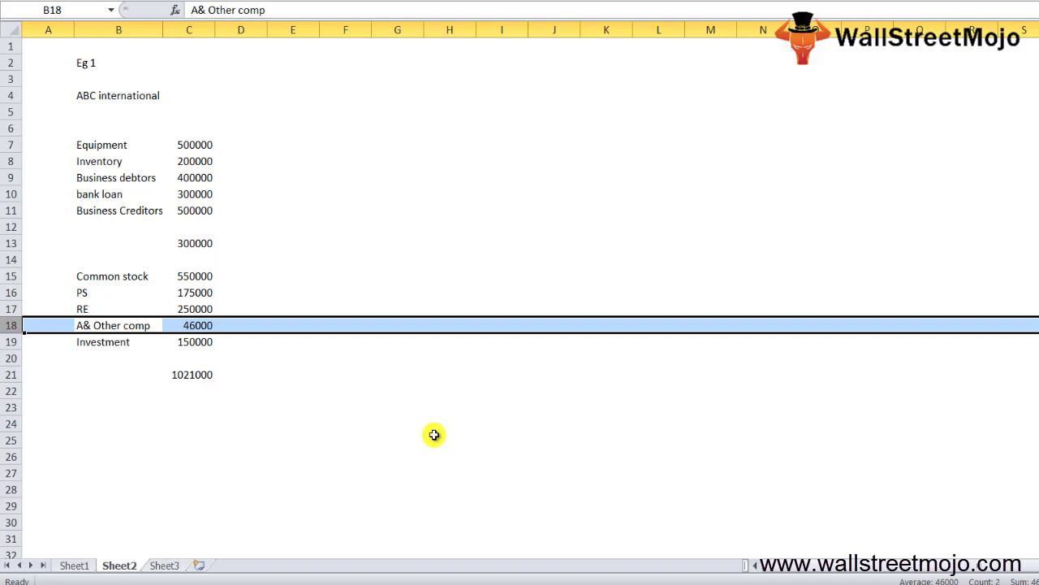
- Enter the label "Company" in cell B22, directly below the row of the equity total
key("Down")
key("Down")
key("Down")
key("Down")
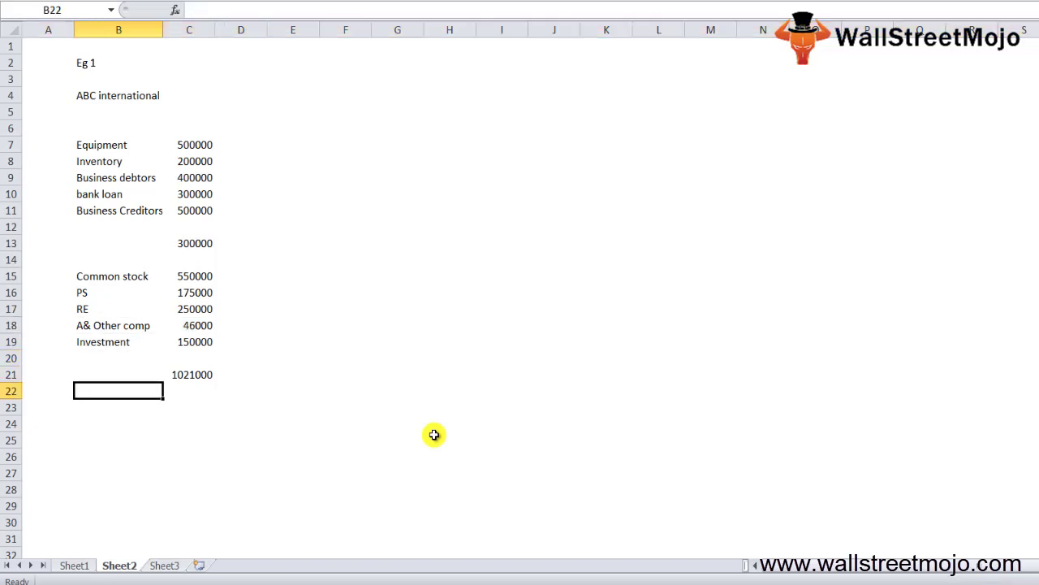
type("Company")
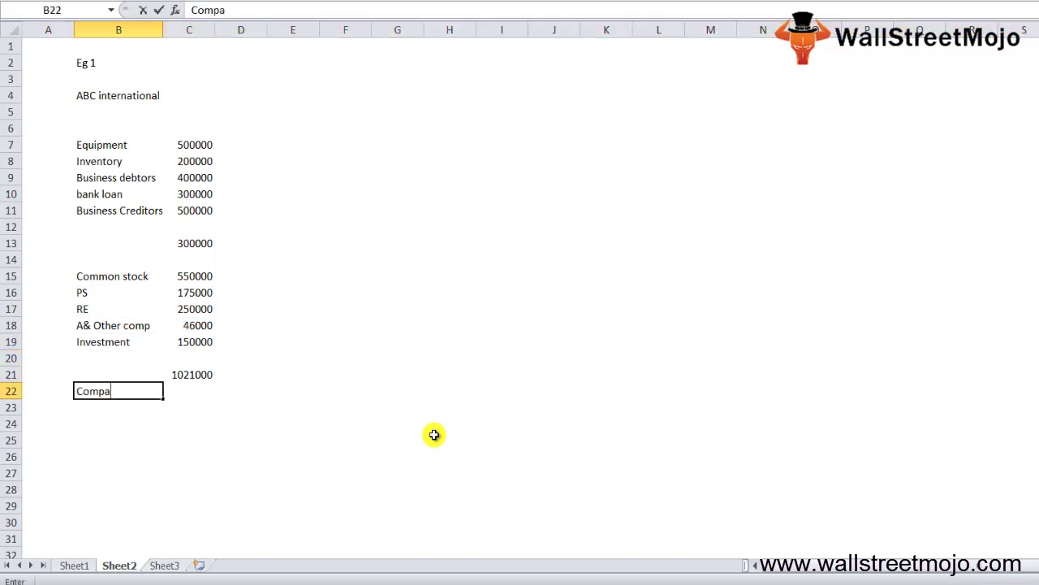
key("Return")
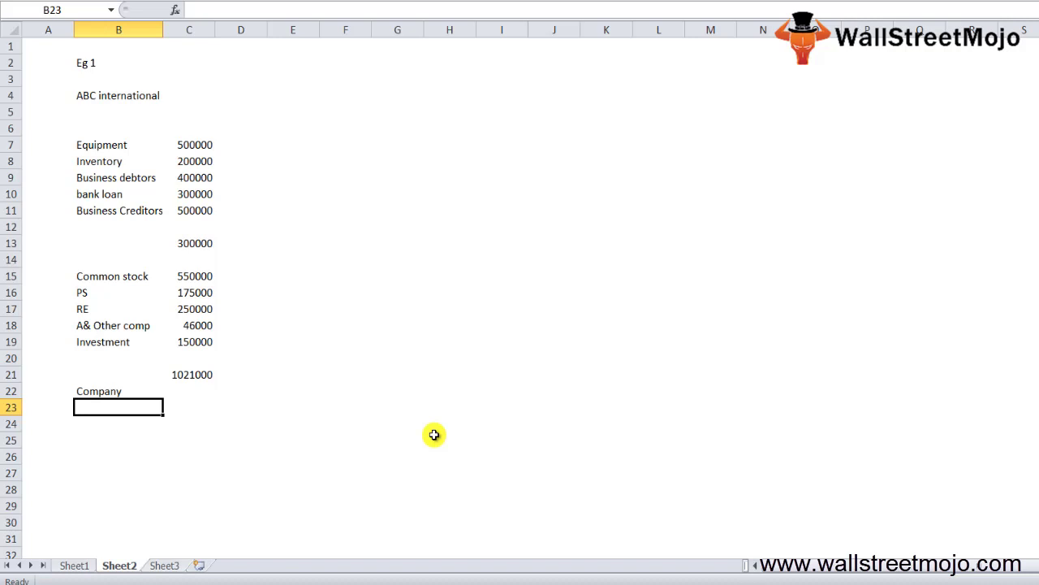
- Enter "SE +" in cell B25 and "Internal" in cell B26, leaving two blank rows below "Company"
key("Down")
key("Down")
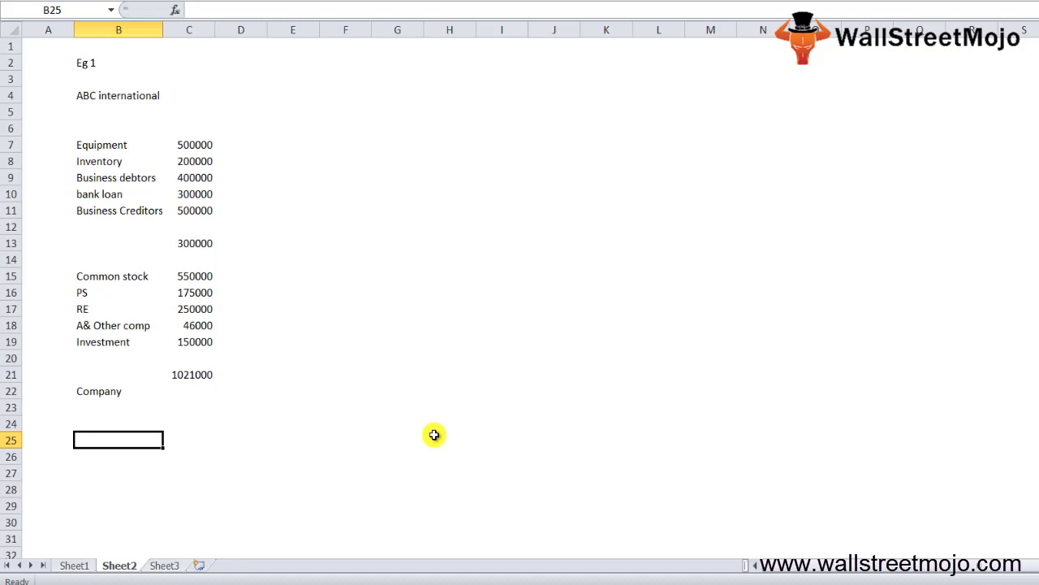
type("SE +")
key("Return")
key("Up")
key("Down")
type("Internal")
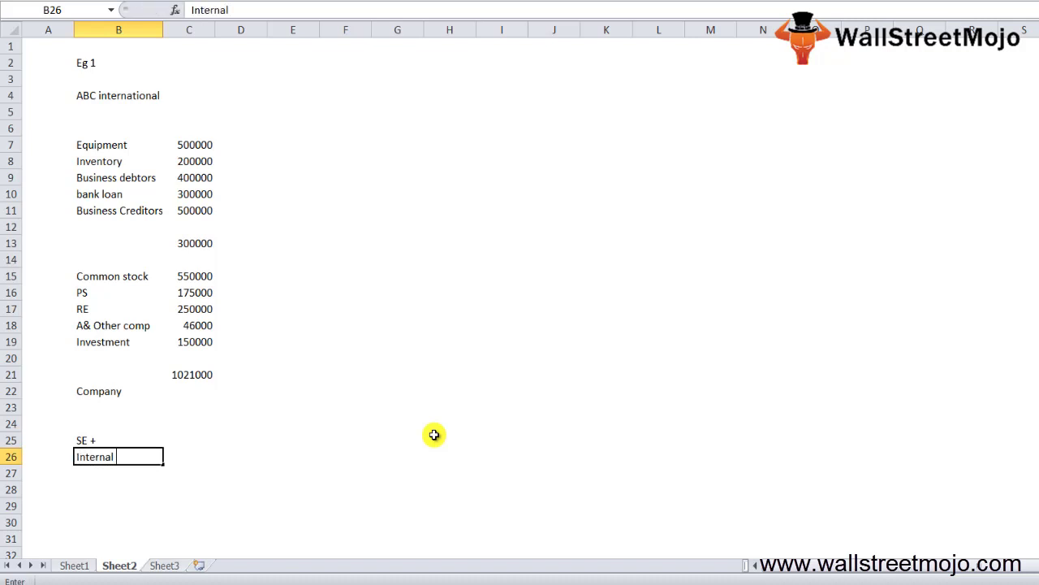
key("Return")
- Enter "Less external debt" in cell B27, below "Internal"
type("Le")
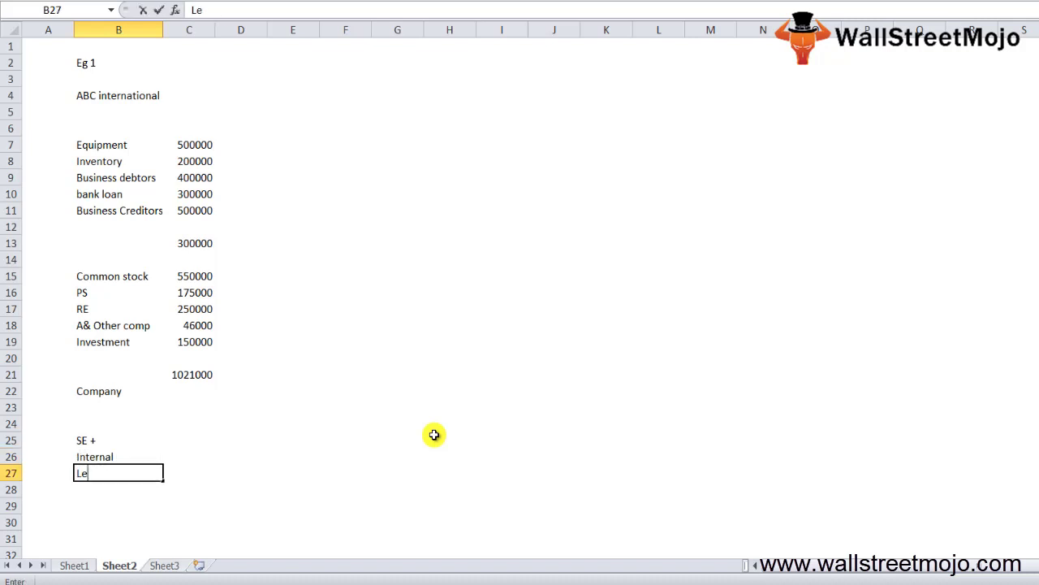
type("ss external")
key("Return")
key("Up")
type("debt")
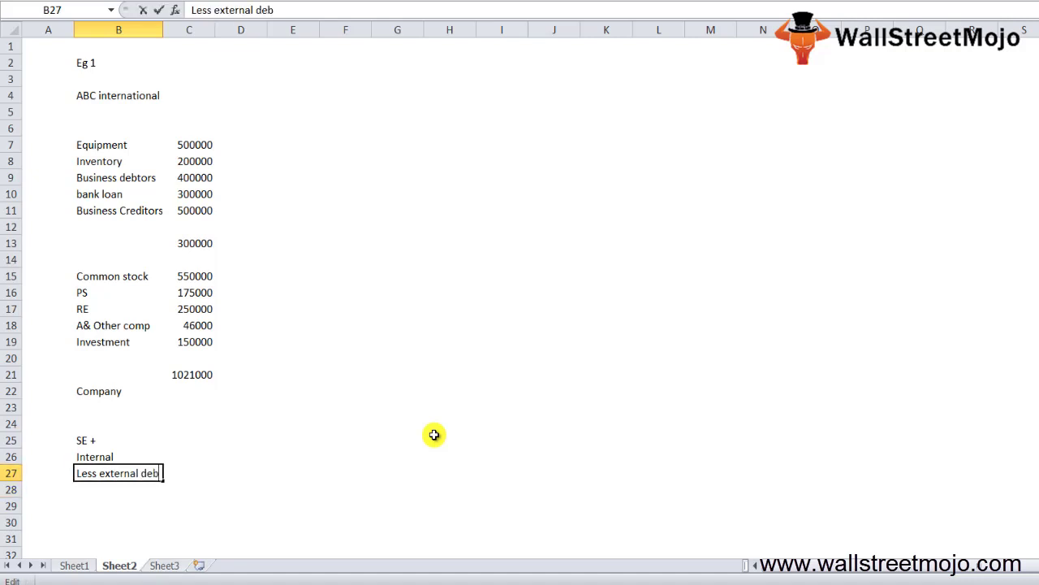
key("Return")
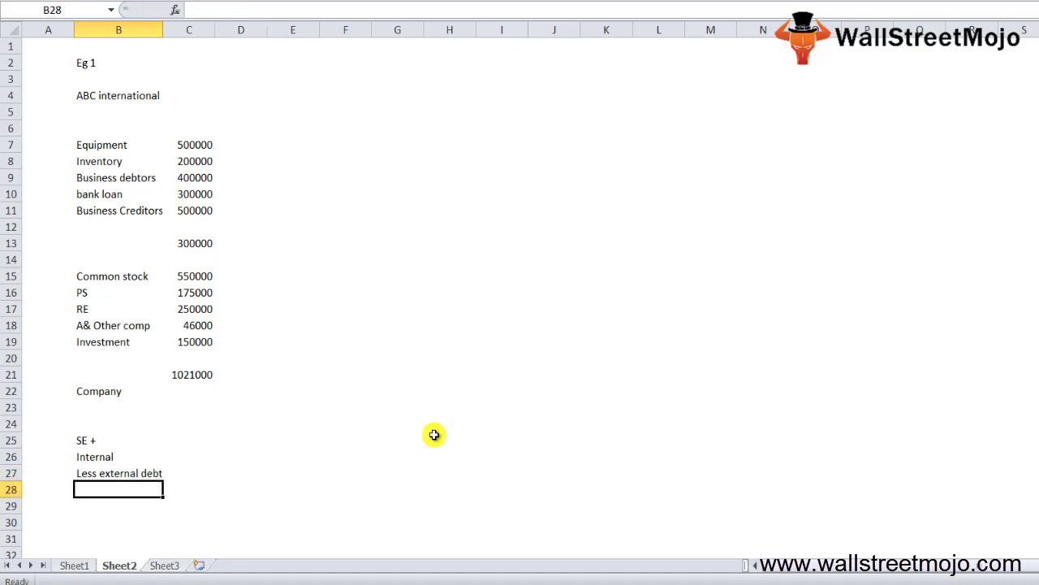
key("Down")
key("Down")
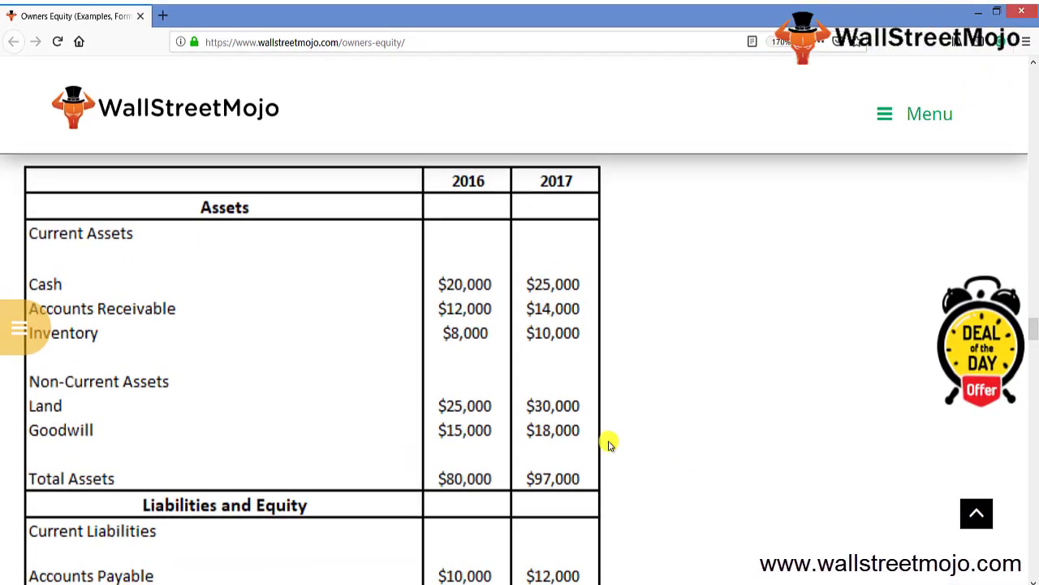
- Review the 2016 and 2017 balance sheet on the browser's owners-equity page, from the assets down to the Owners Equity section
scroll(610, 444, "down", 1)
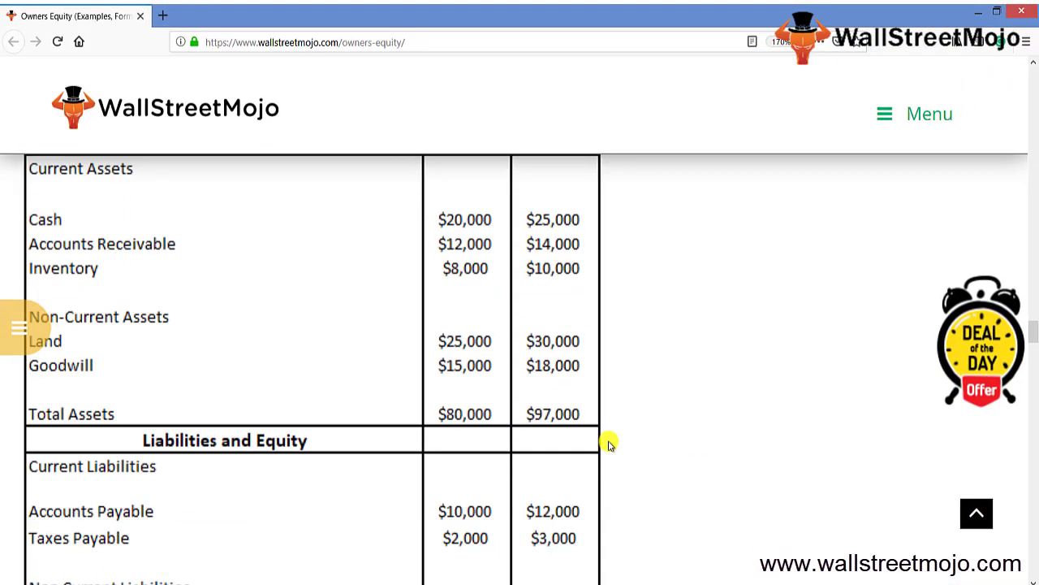
scroll(610, 444, "down", 2)
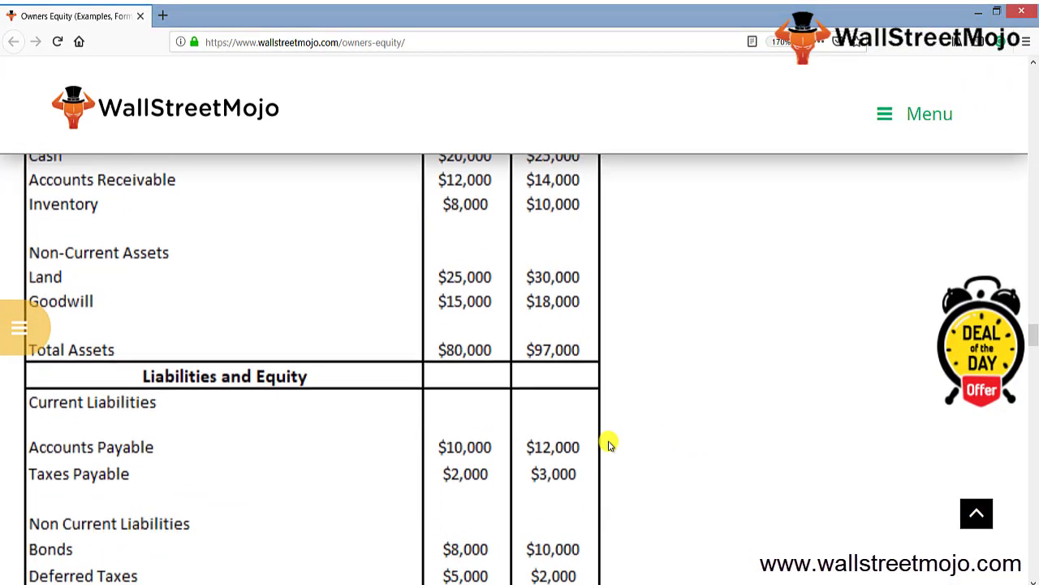
scroll(609, 444, "down", 2)
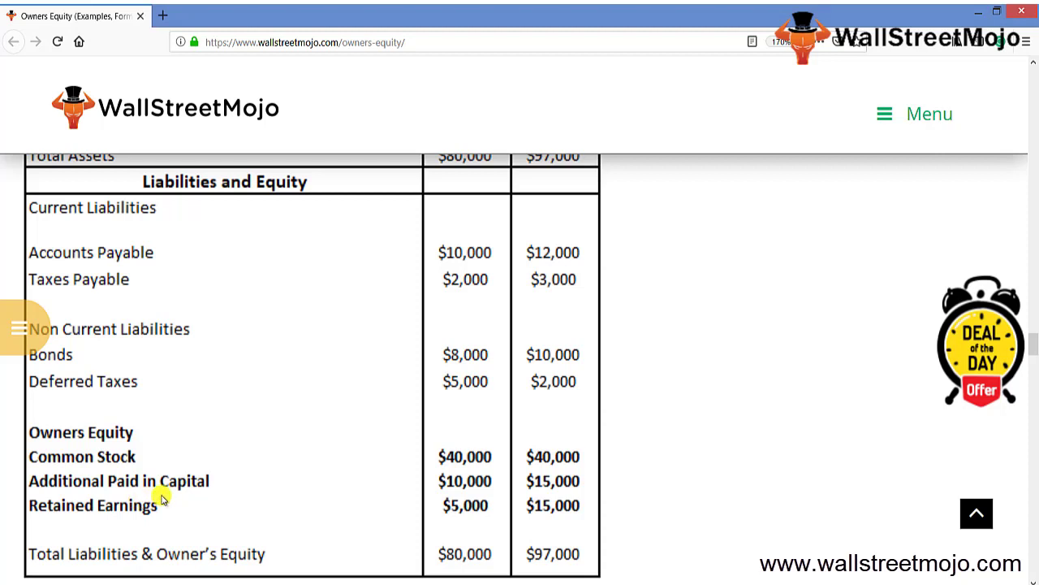
left_click(1015, 495)
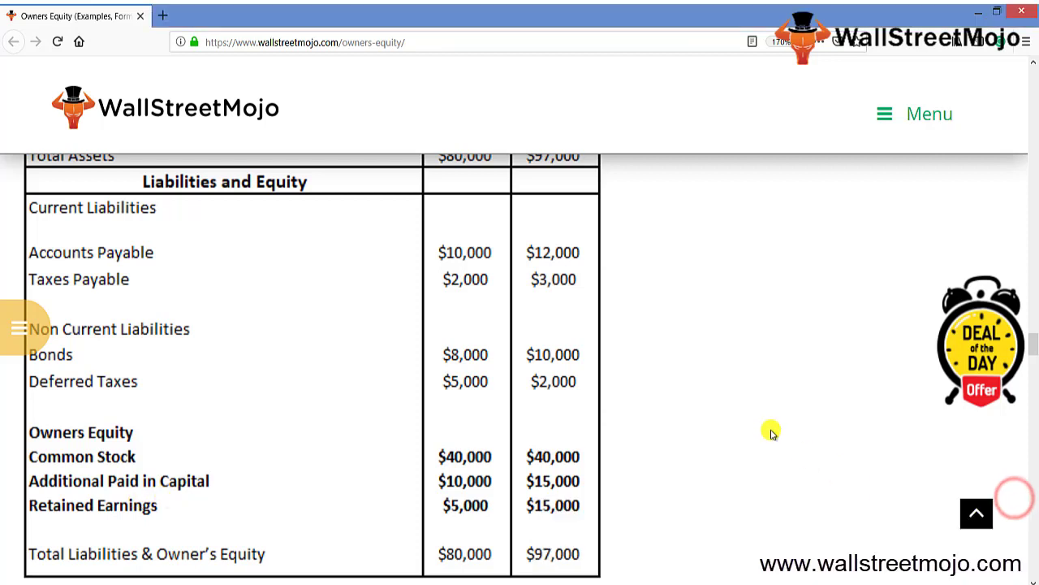